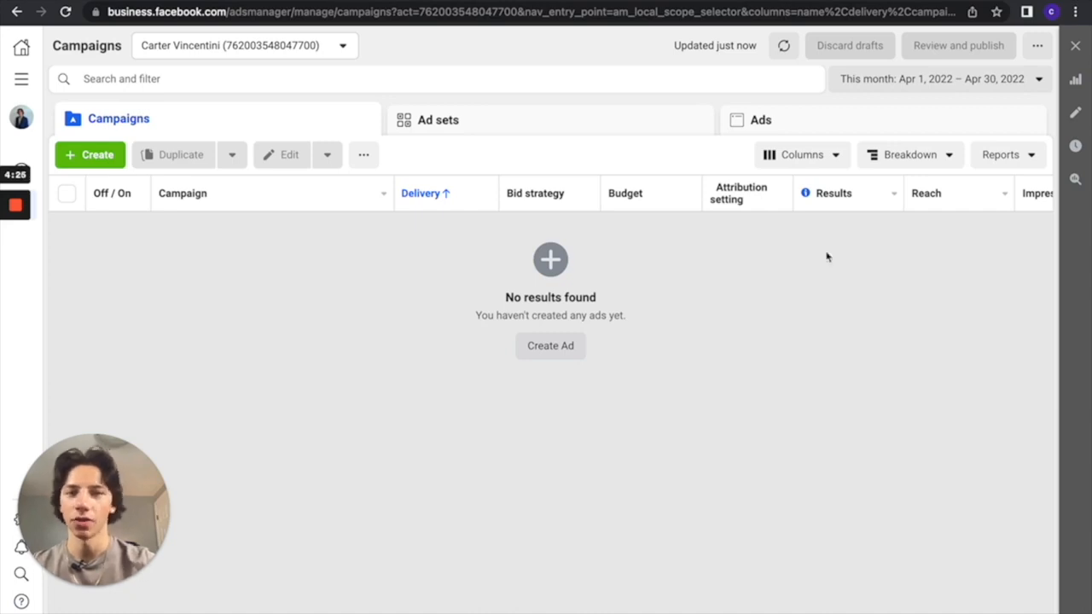
Open the column customization for the campaigns table and deselect all Performance metrics
{"action": "left_click", "coordinate": [834, 157]}
{"action": "scroll", "coordinate": [792, 452], "scroll_direction": "down", "scroll_amount": 1}
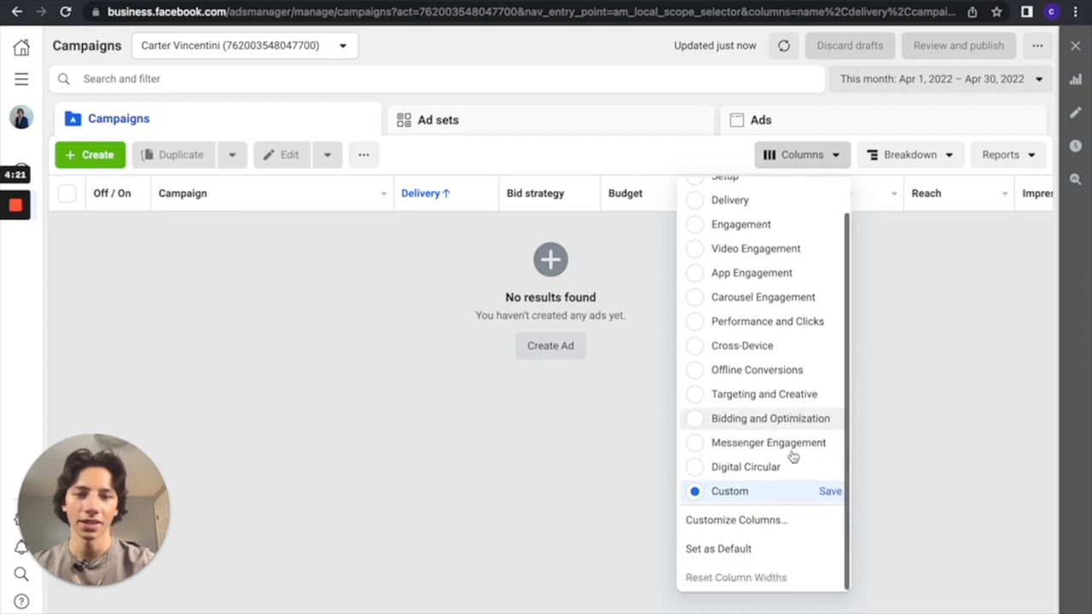
{"action": "scroll", "coordinate": [792, 426], "scroll_direction": "up", "scroll_amount": 1}
{"action": "scroll", "coordinate": [779, 452], "scroll_direction": "down", "scroll_amount": 1}
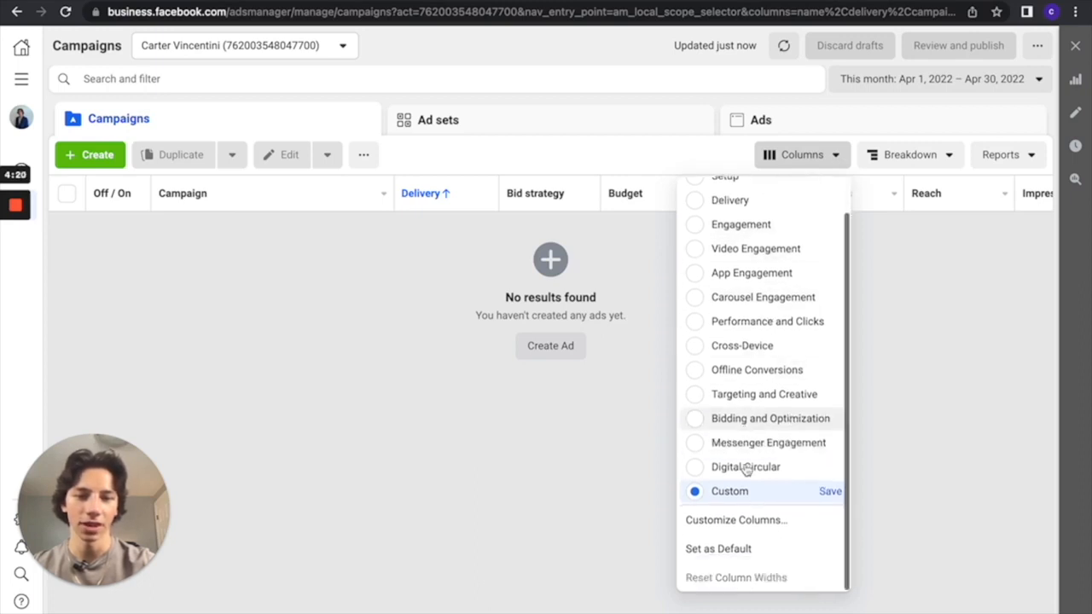
{"action": "left_click", "coordinate": [704, 520]}
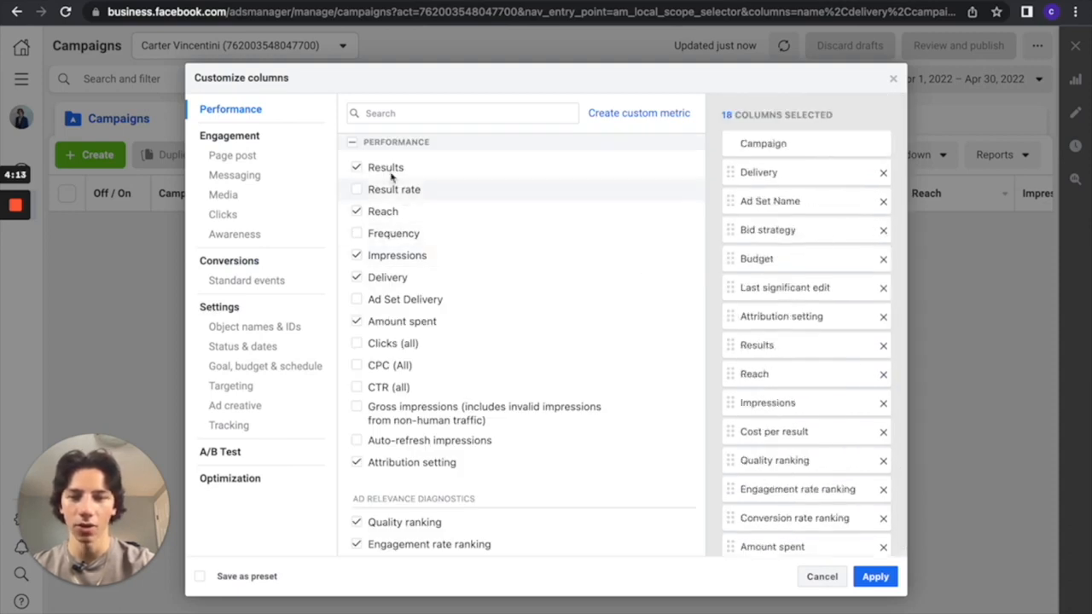
{"action": "left_click", "coordinate": [352, 143]}
{"action": "left_click", "coordinate": [352, 142]}
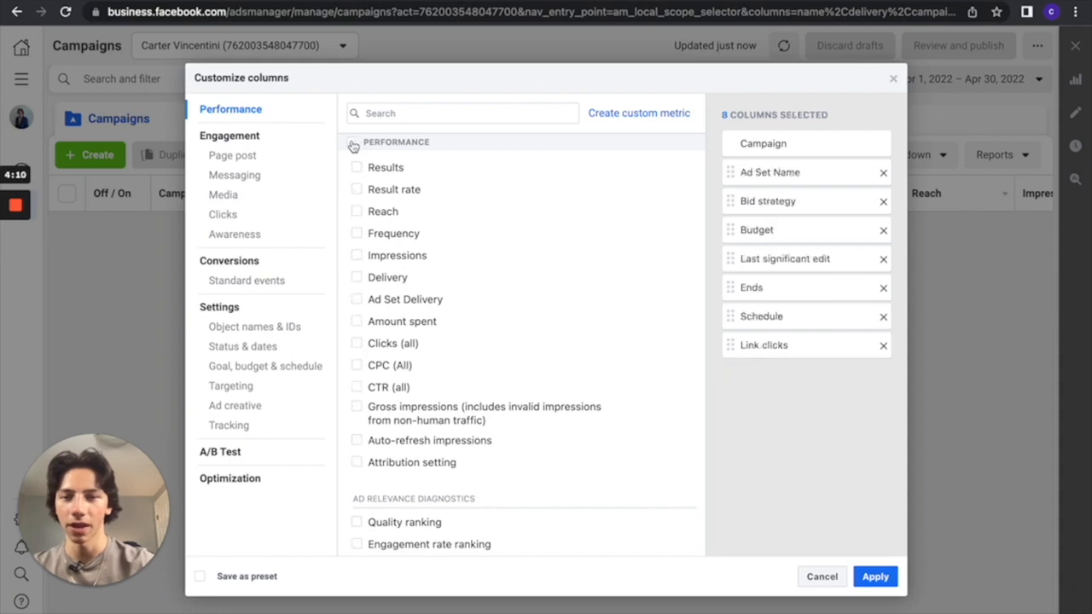
Remove the Link clicks, Schedule, Ends, Last significant edit, Budget, Bid strategy and Ad Set Name columns from the selection
{"action": "left_click", "coordinate": [883, 345]}
{"action": "left_click", "coordinate": [882, 316]}
{"action": "left_click", "coordinate": [882, 288]}
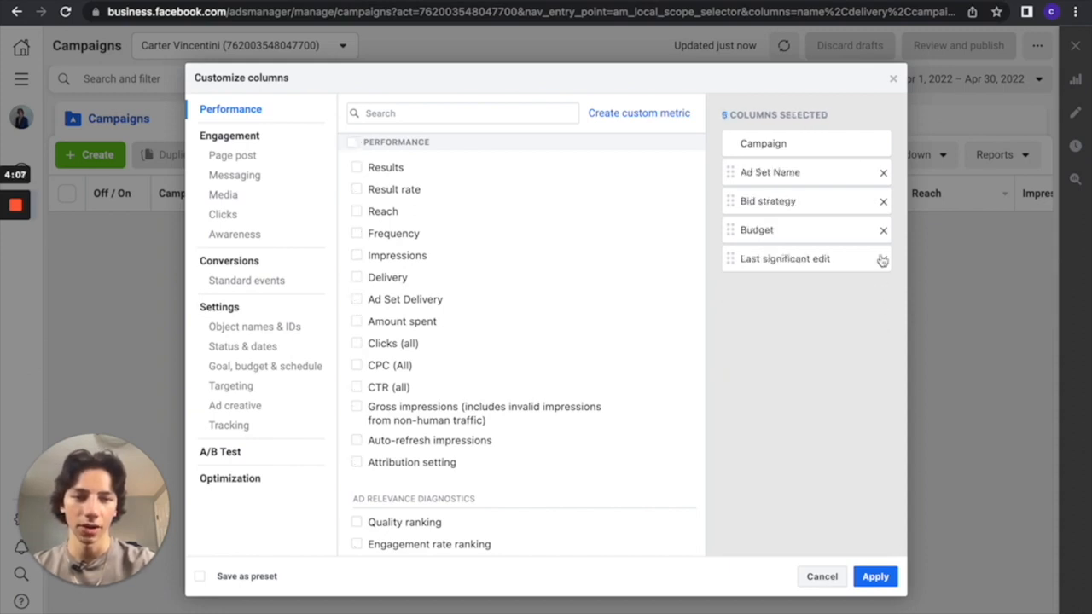
{"action": "left_click", "coordinate": [882, 258]}
{"action": "left_click", "coordinate": [883, 229]}
{"action": "left_click", "coordinate": [883, 202]}
{"action": "left_click", "coordinate": [883, 173]}
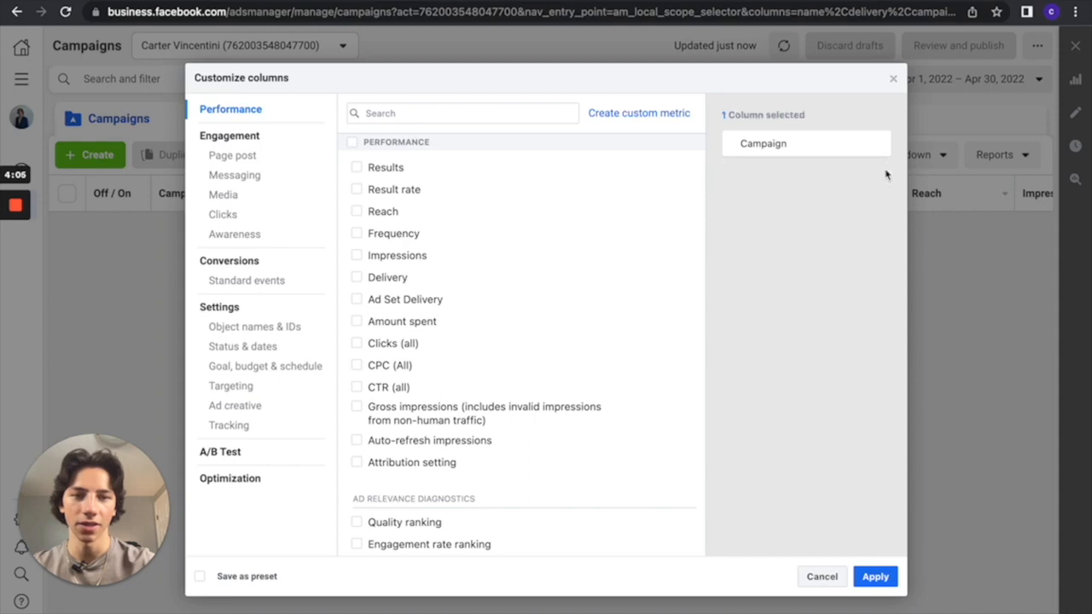
Select the Impressions, Reach, Results, Clicks (all) and CTR (all) columns, and cancel the column customization
{"action": "mouse_move", "coordinate": [416, 163]}
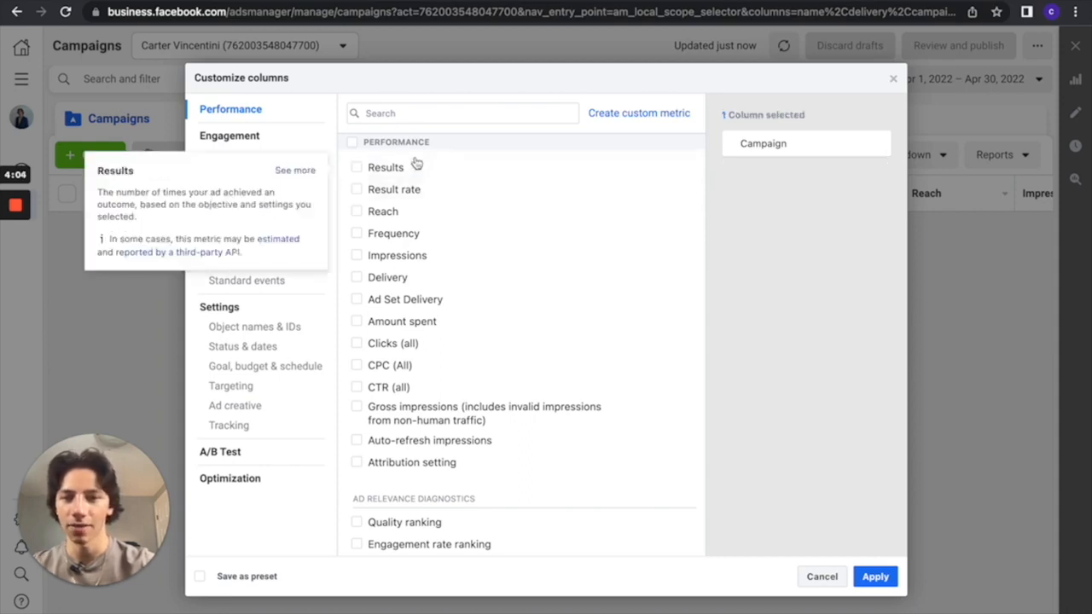
{"action": "left_click", "coordinate": [358, 255]}
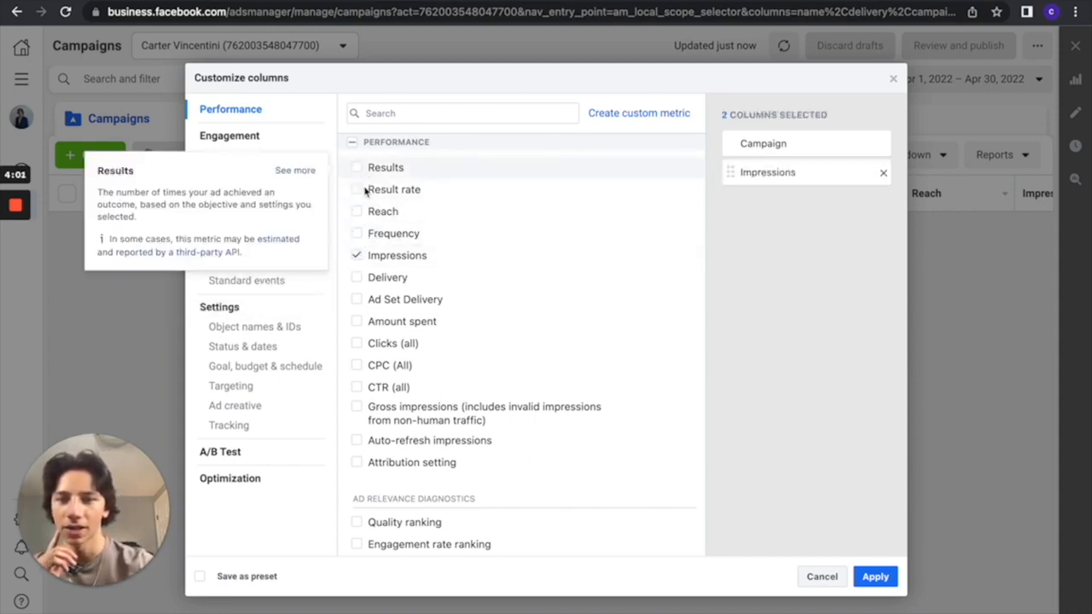
{"action": "left_click", "coordinate": [357, 211]}
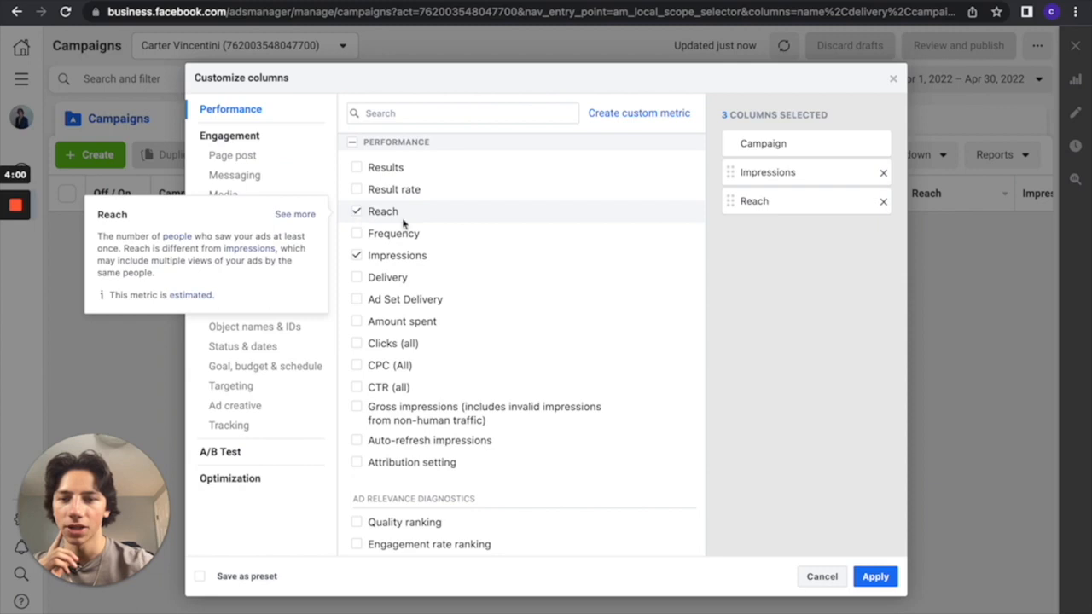
{"action": "left_click", "coordinate": [358, 167]}
{"action": "left_click", "coordinate": [356, 343]}
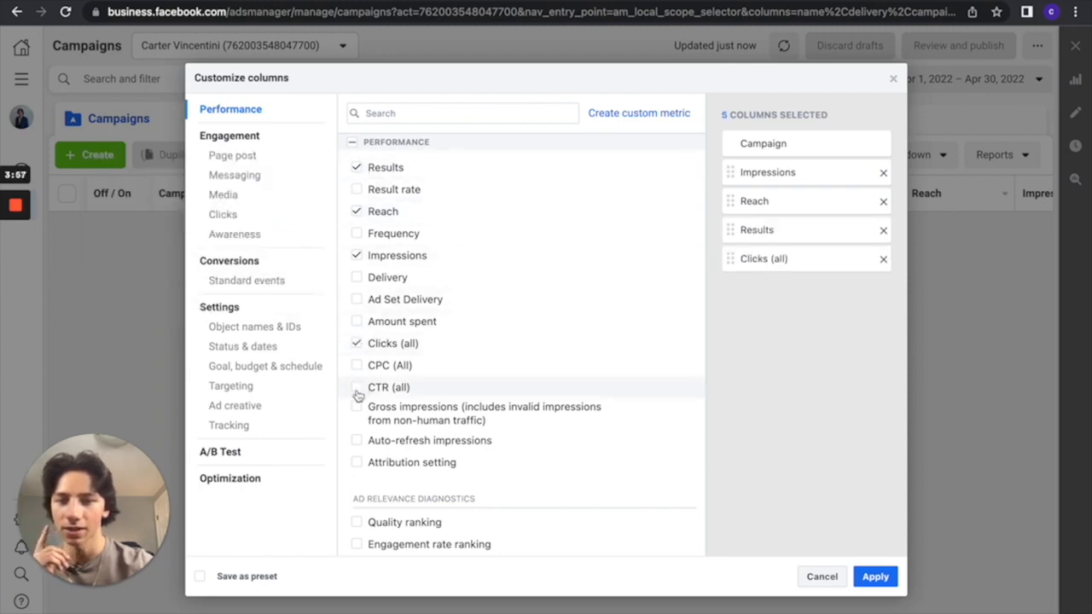
{"action": "left_click", "coordinate": [357, 387]}
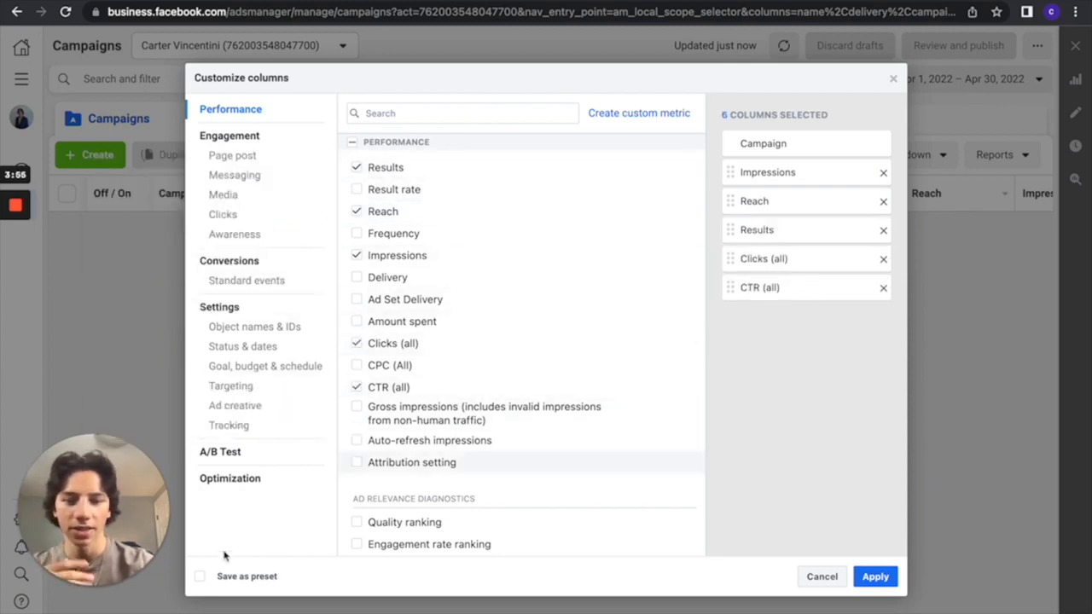
{"action": "left_click", "coordinate": [819, 577]}
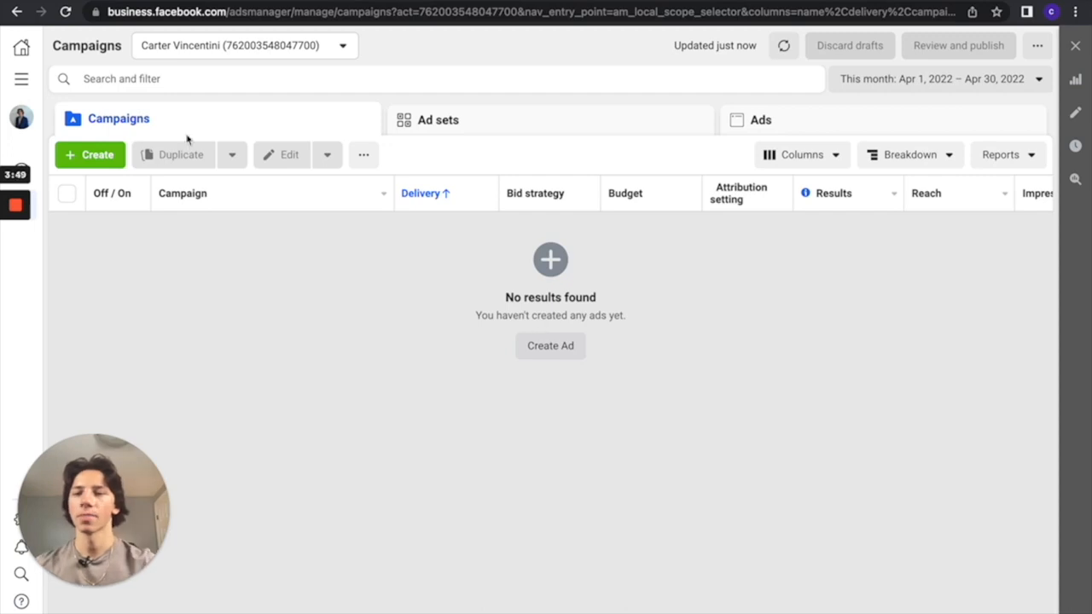
{"action": "left_click", "coordinate": [21, 79]}
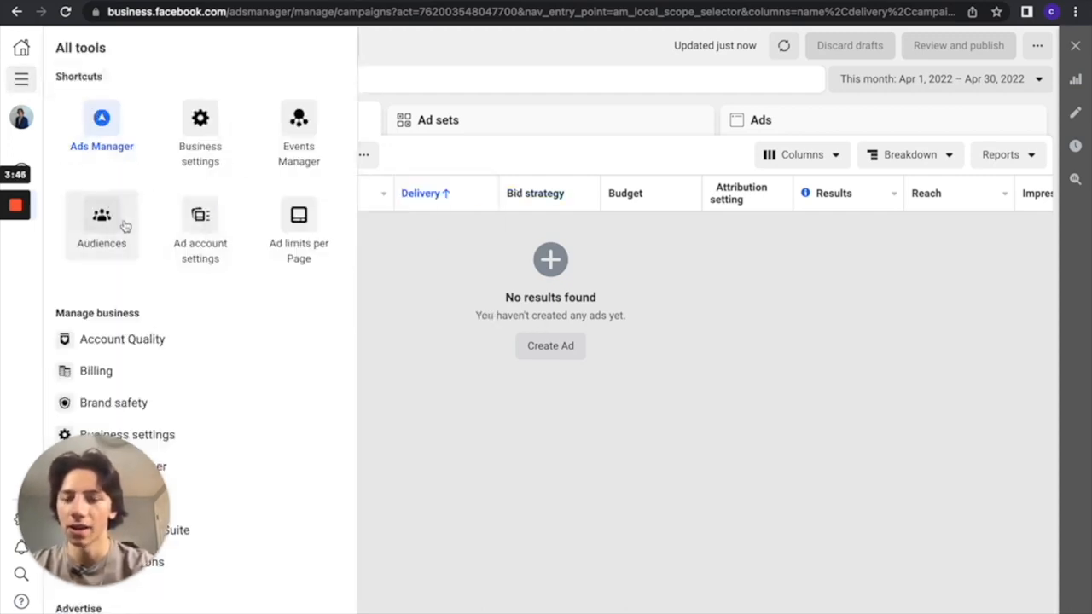
{"action": "left_click", "coordinate": [300, 121]}
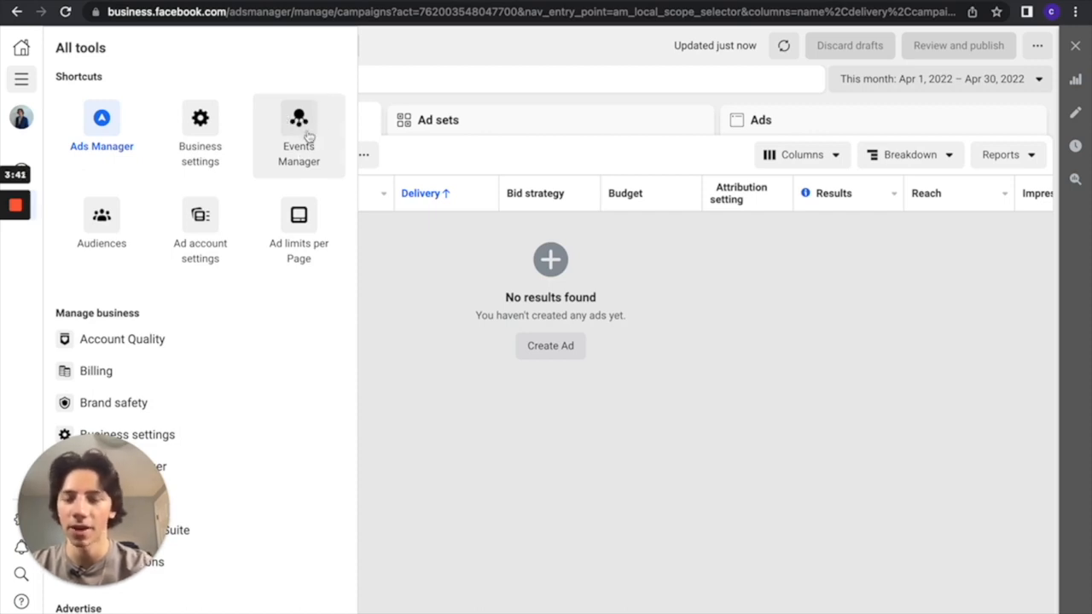
{"action": "left_click", "coordinate": [417, 54]}
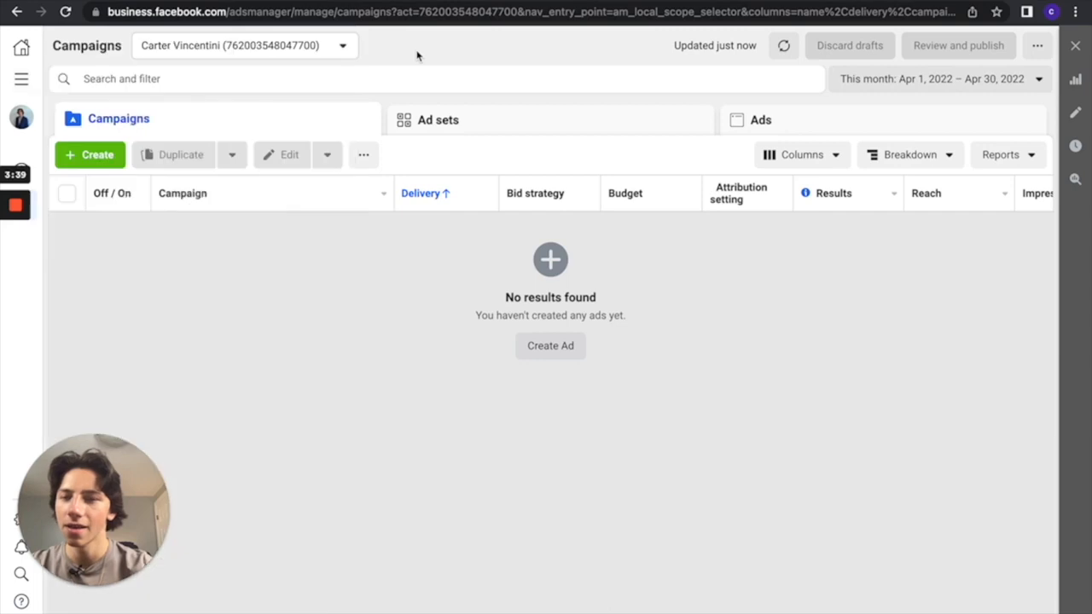
Create a new Auction campaign with the Lead generation objective and dismiss the recommendation notice
{"action": "left_click", "coordinate": [90, 159]}
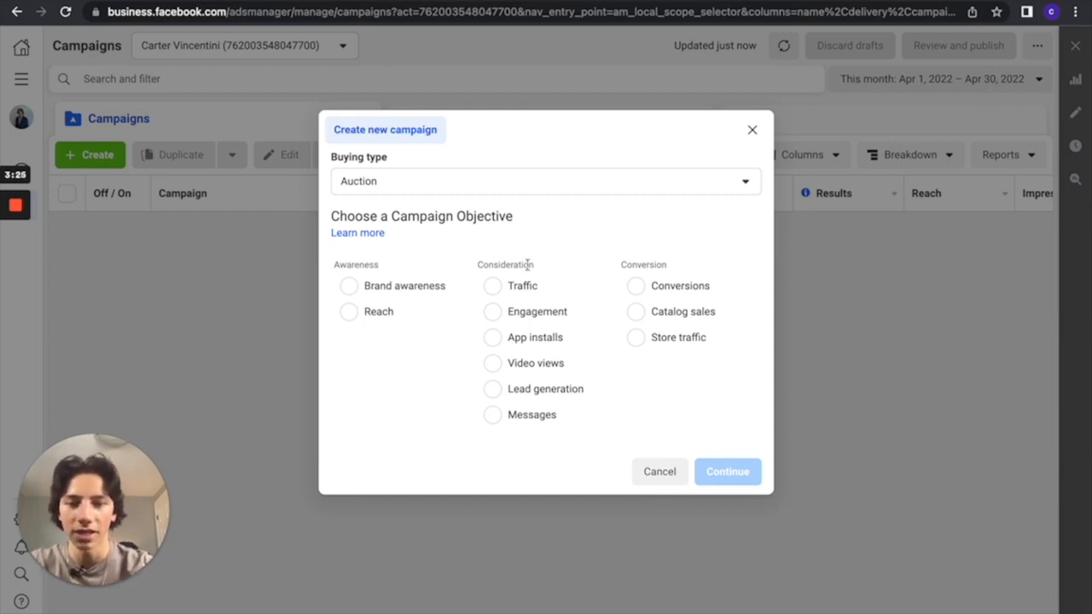
{"action": "left_click", "coordinate": [494, 390]}
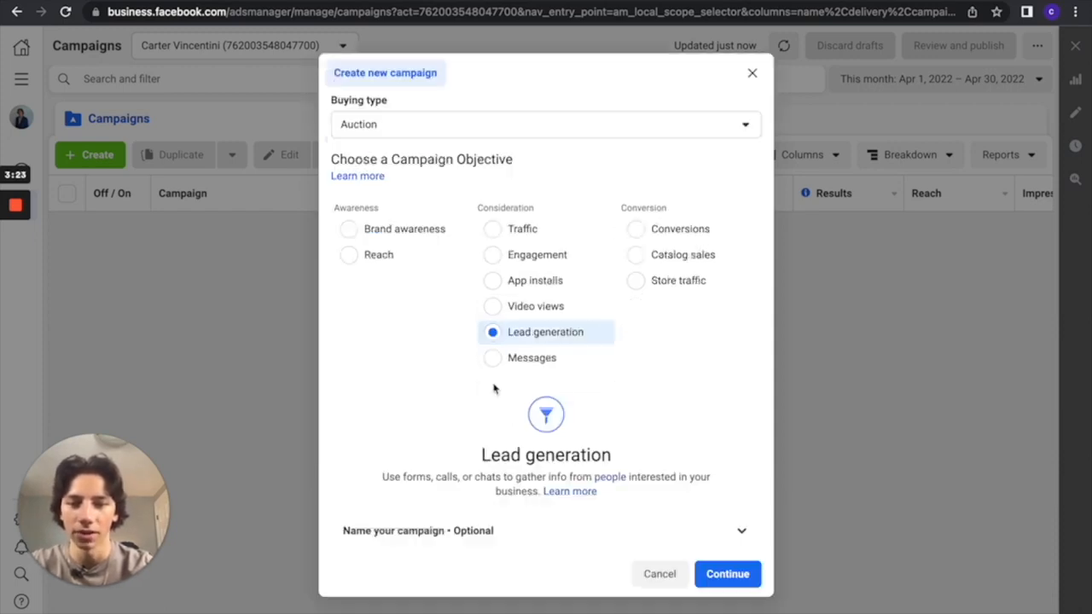
{"action": "left_click", "coordinate": [712, 574]}
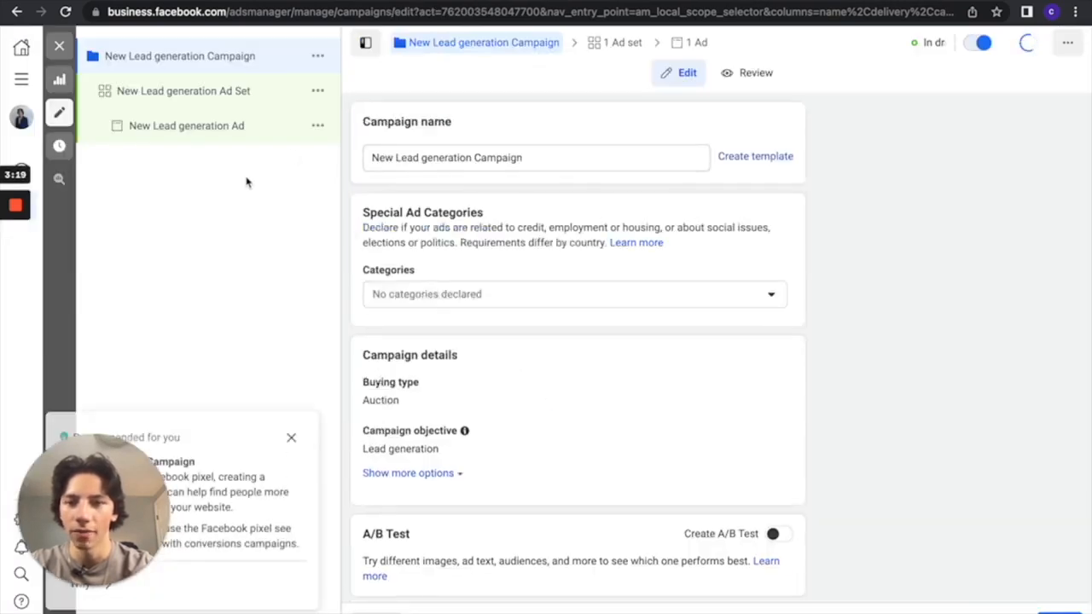
{"action": "left_click", "coordinate": [291, 433]}
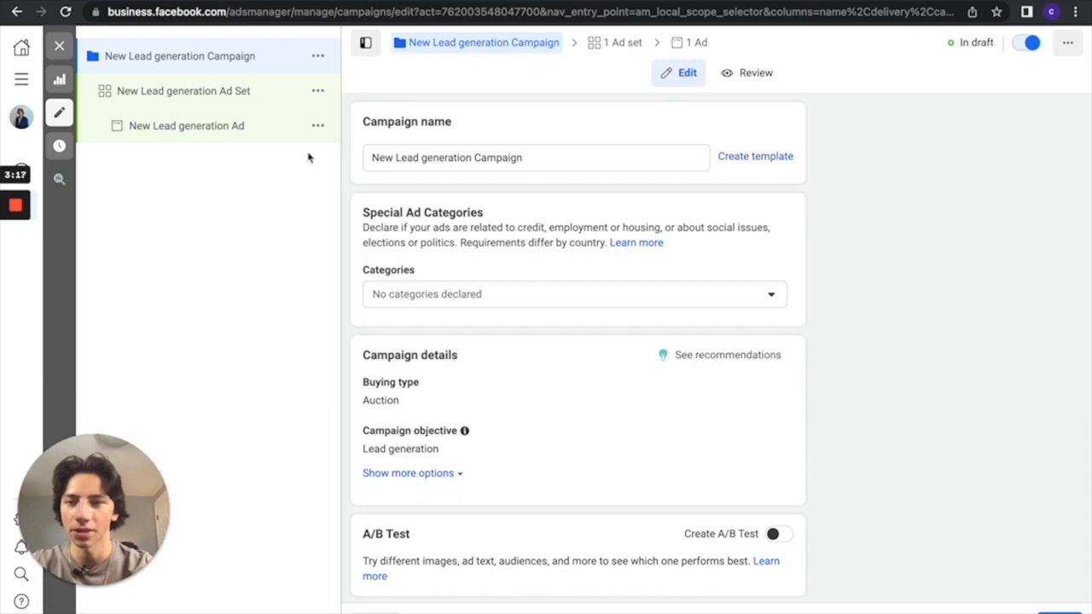
Rename the campaign to the client's name followed by "| Seller Campaign"
{"action": "scroll", "coordinate": [544, 355], "scroll_direction": "down", "scroll_amount": 2}
{"action": "scroll", "coordinate": [546, 356], "scroll_direction": "up", "scroll_amount": 2}
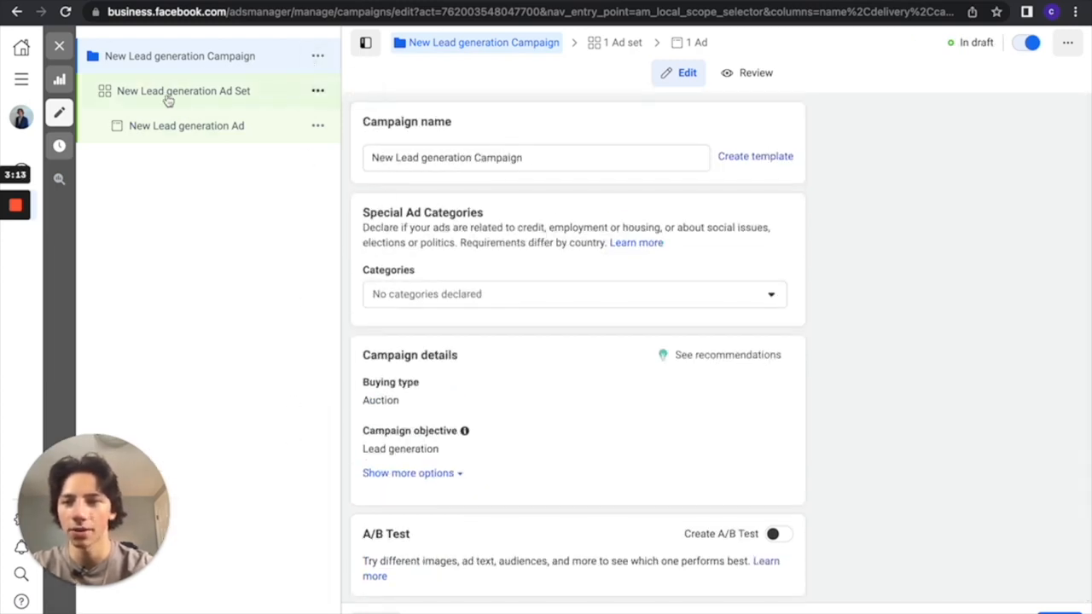
{"action": "left_click_drag", "start_coordinate": [562, 156], "coordinate": [382, 155]}
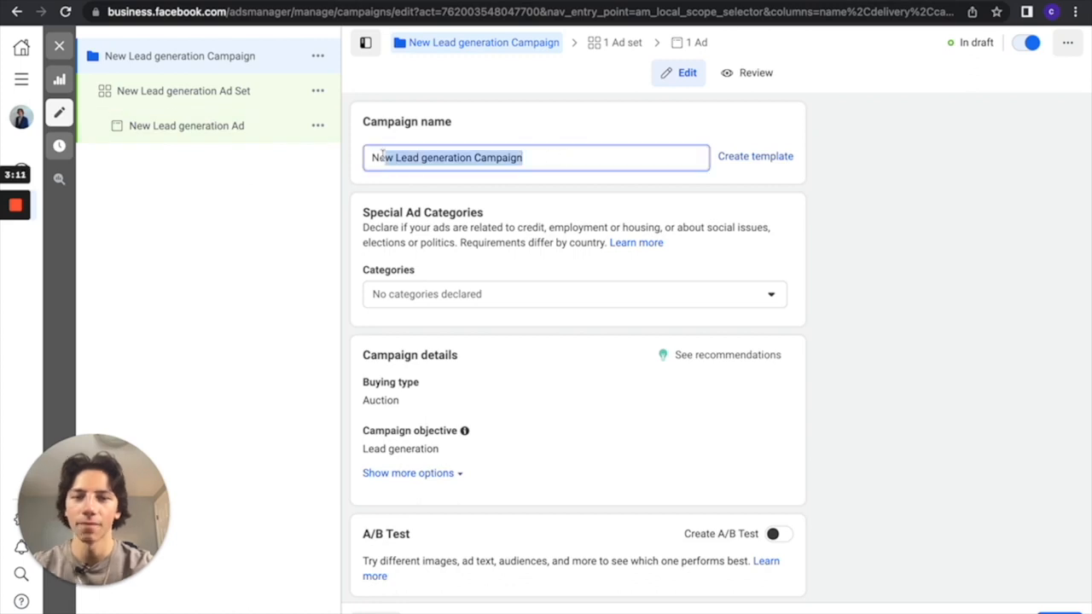
{"action": "key", "text": "BackSpace"}
{"action": "key", "text": "BackSpace"}
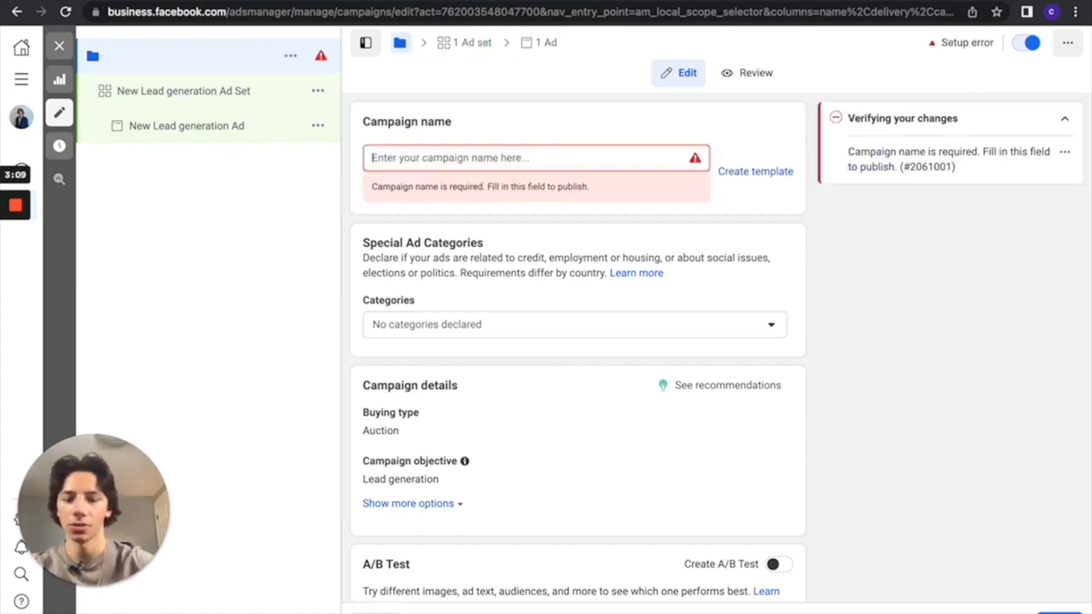
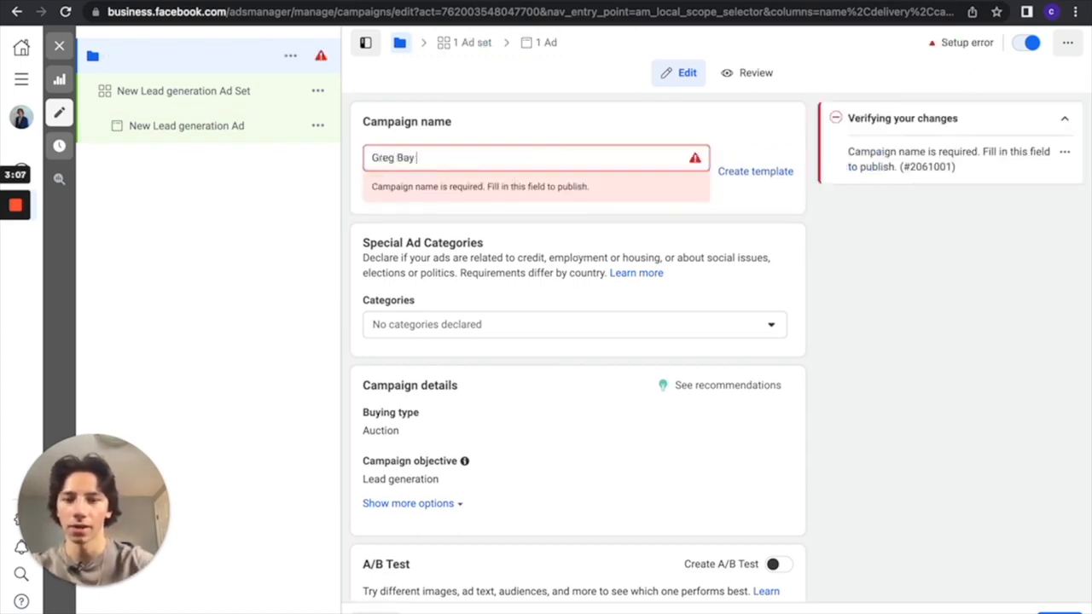
{"action": "type", "text": " | Seller Campaign"}
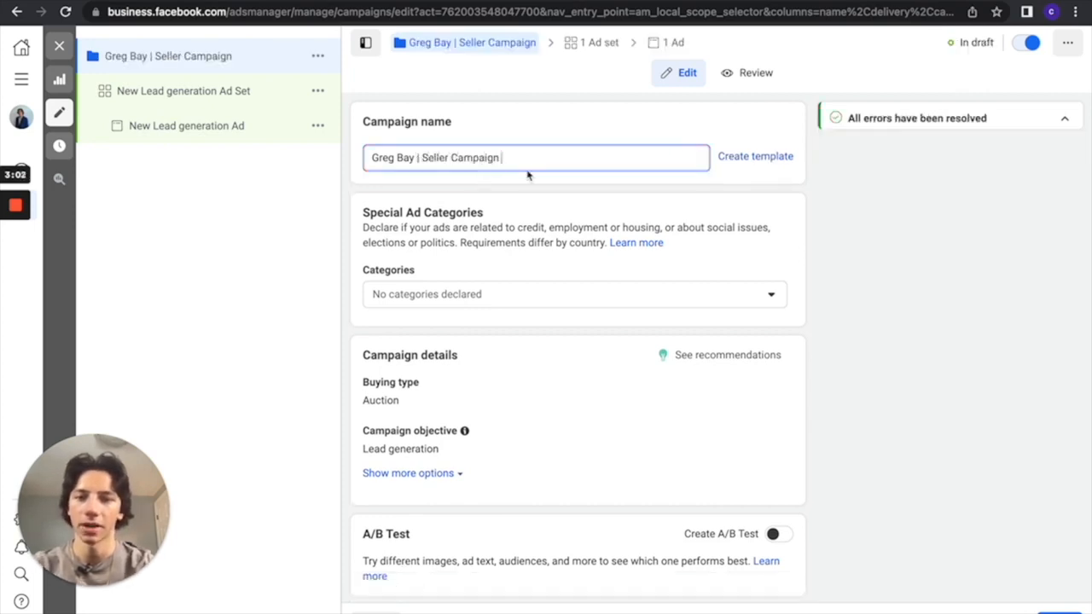
Declare Housing as the campaign's special ad category
{"action": "scroll", "coordinate": [531, 236], "scroll_direction": "down", "scroll_amount": 2}
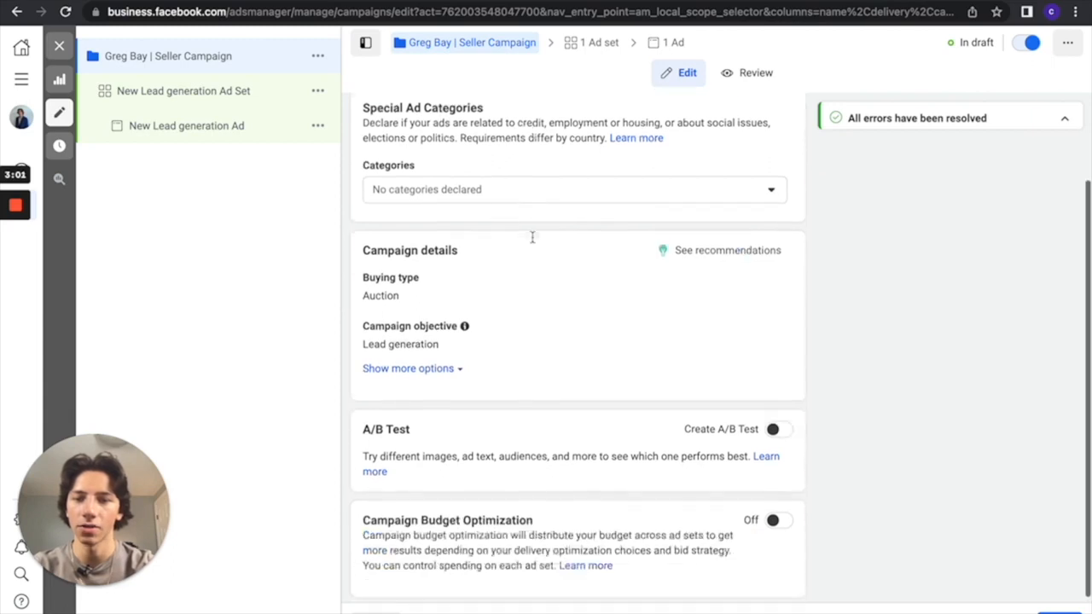
{"action": "left_click", "coordinate": [597, 185]}
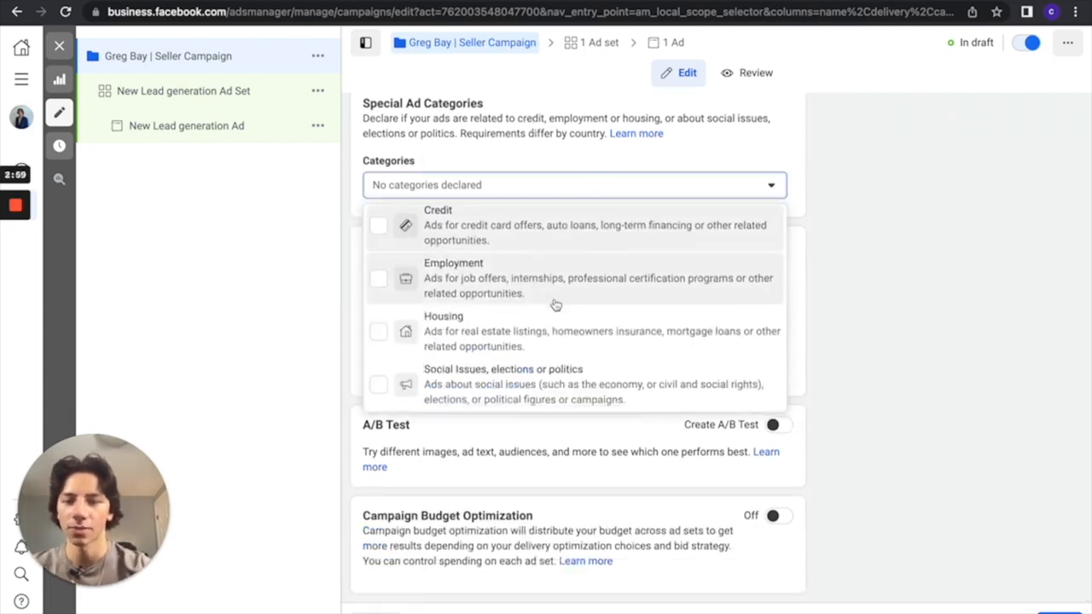
{"action": "left_click", "coordinate": [378, 337]}
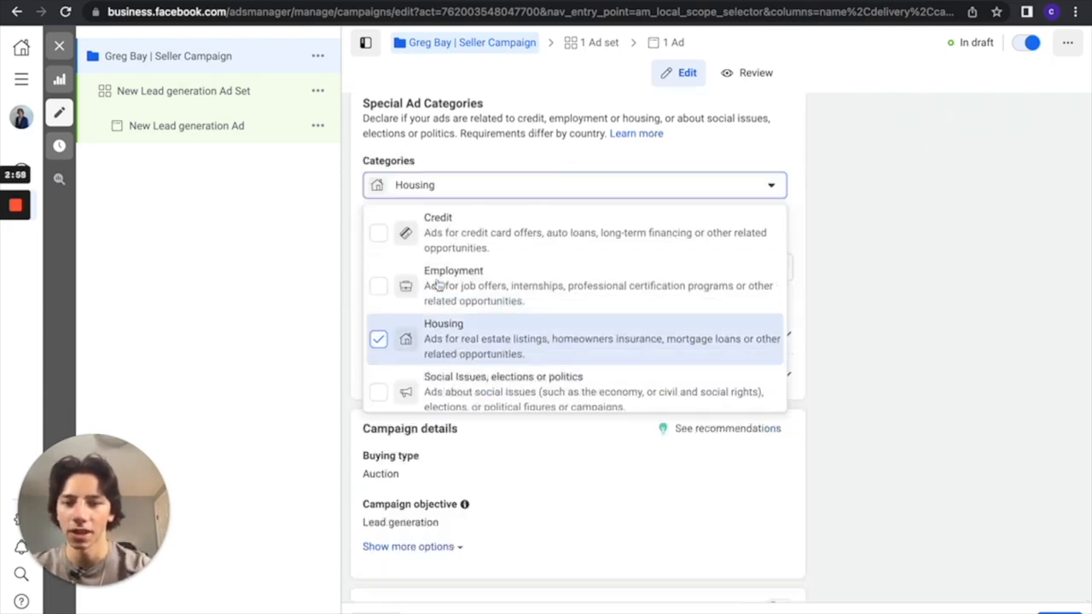
{"action": "left_click", "coordinate": [721, 146]}
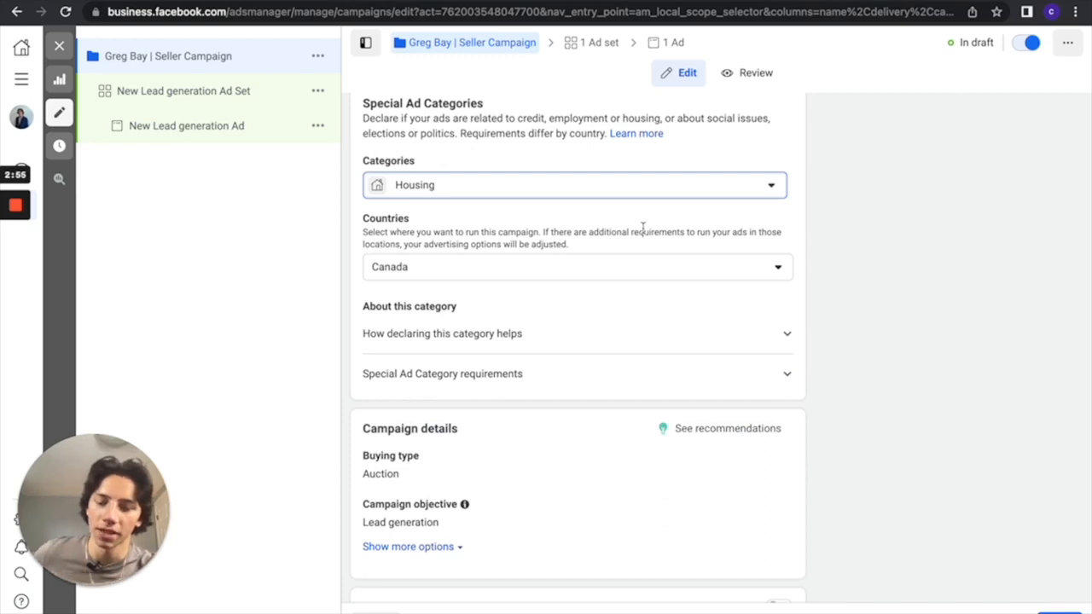
Turn on Campaign Budget Optimization for the campaign
{"action": "scroll", "coordinate": [633, 327], "scroll_direction": "down", "scroll_amount": 1}
{"action": "left_click", "coordinate": [675, 247]}
{"action": "left_click", "coordinate": [677, 246]}
{"action": "scroll", "coordinate": [549, 307], "scroll_direction": "down", "scroll_amount": 4}
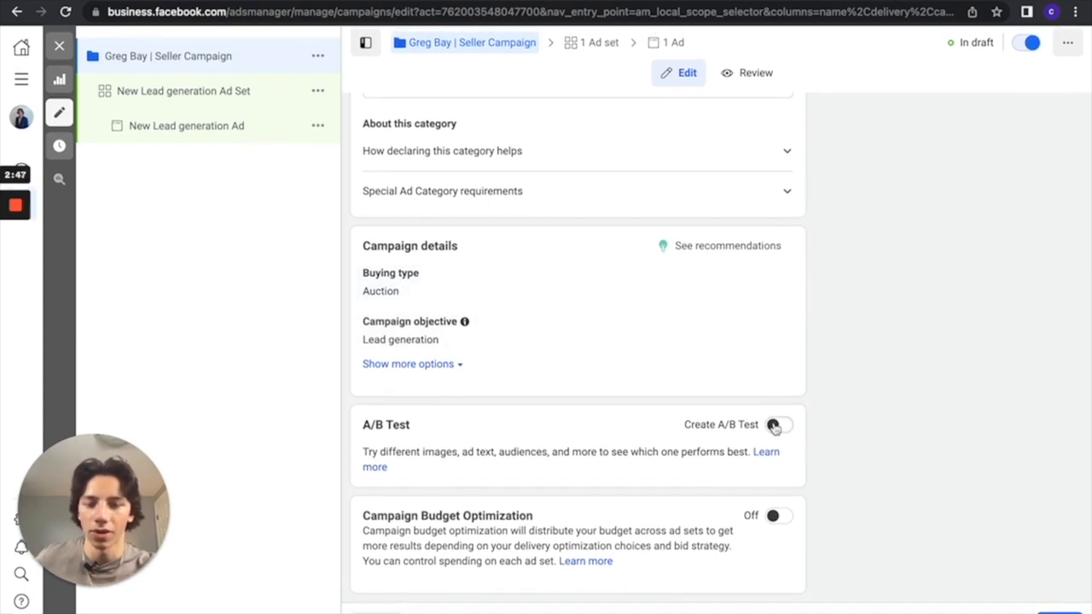
{"action": "left_click", "coordinate": [776, 517]}
{"action": "scroll", "coordinate": [776, 519], "scroll_direction": "down", "scroll_amount": 2}
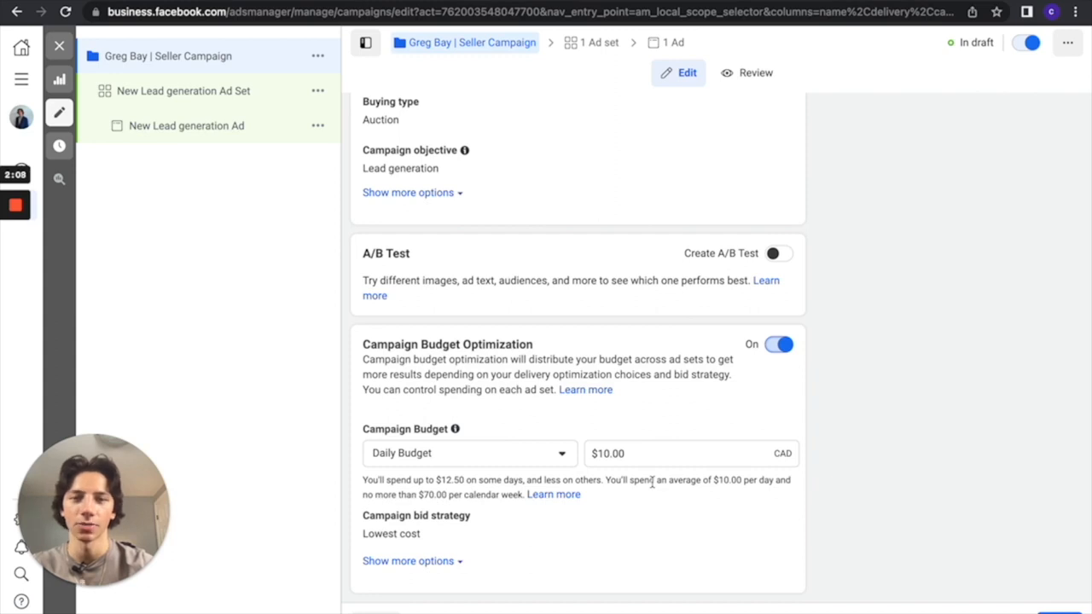
{"action": "scroll", "coordinate": [722, 449], "scroll_direction": "down", "scroll_amount": 2}
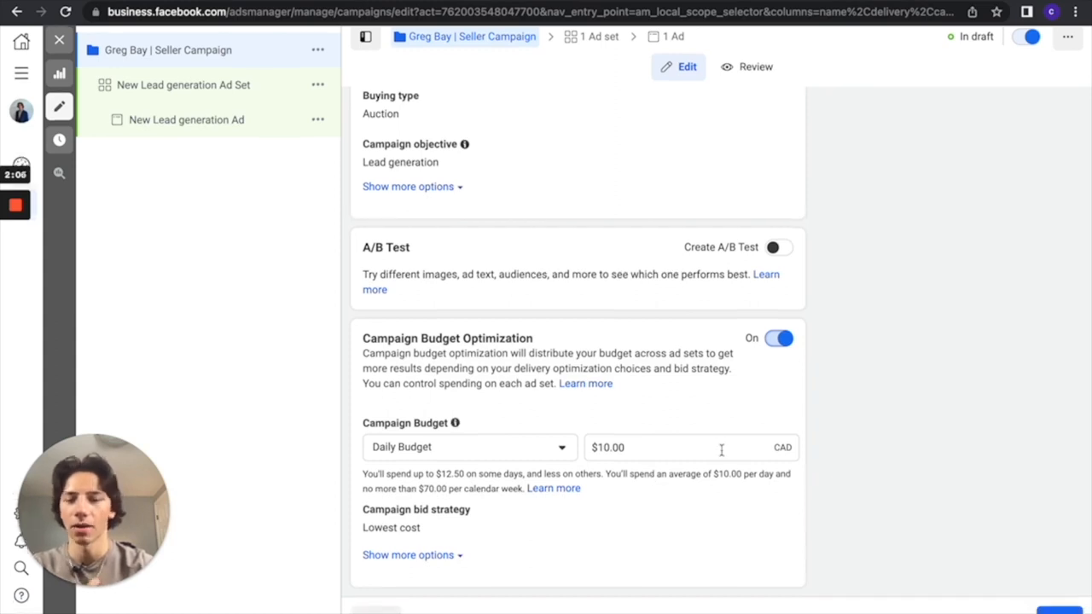
Proceed to the ad set and rename it "Open Targeting Vancouver | Manual Placements"
{"action": "left_click", "coordinate": [1059, 611]}
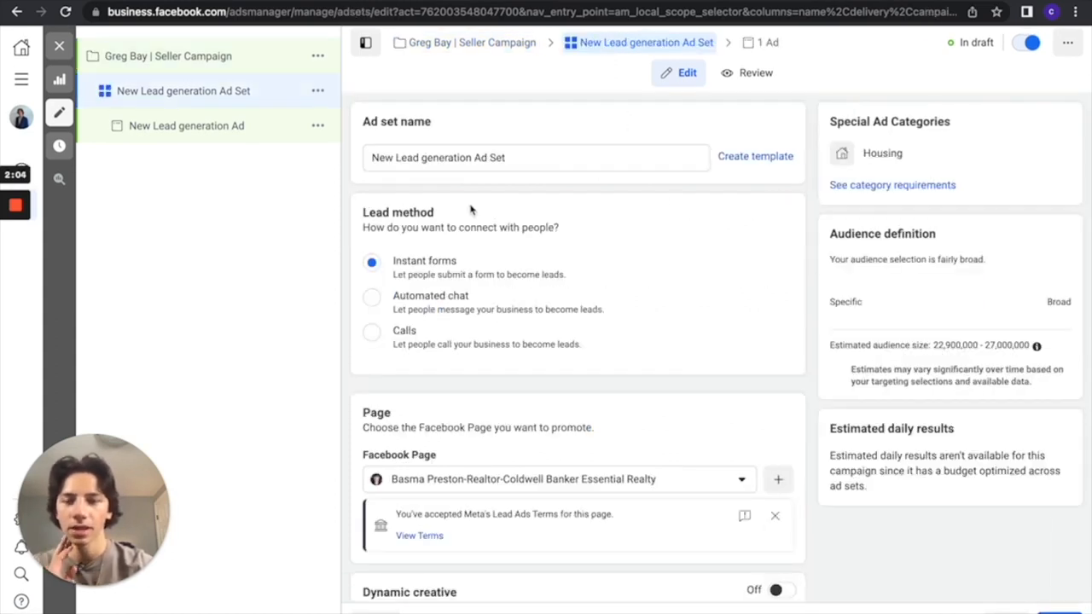
{"action": "left_click_drag", "start_coordinate": [503, 157], "coordinate": [358, 152]}
{"action": "key", "text": "BackSpace"}
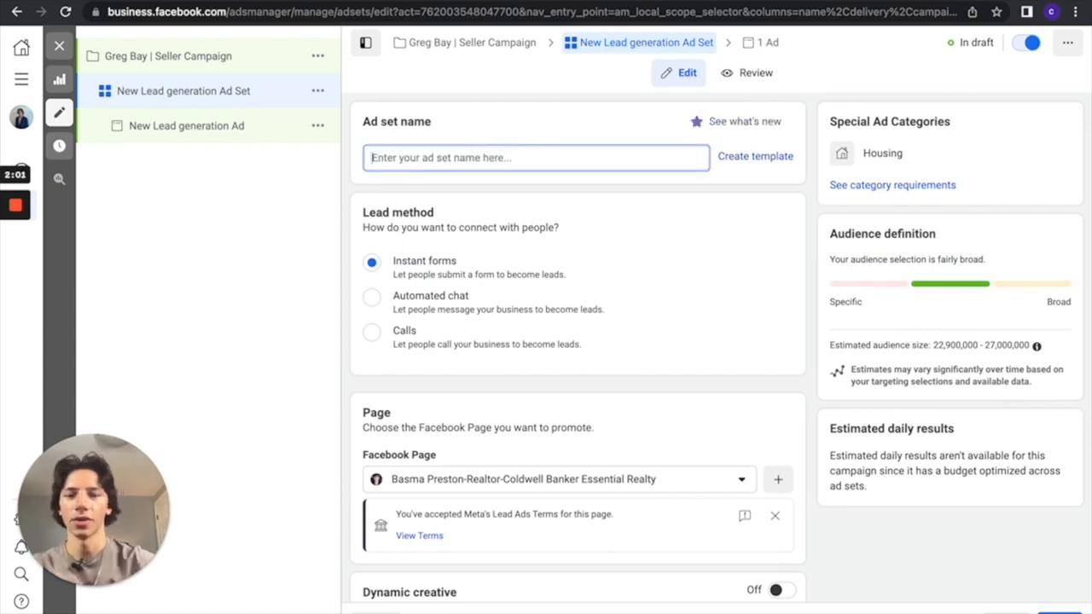
{"action": "type", "text": "0pen"}
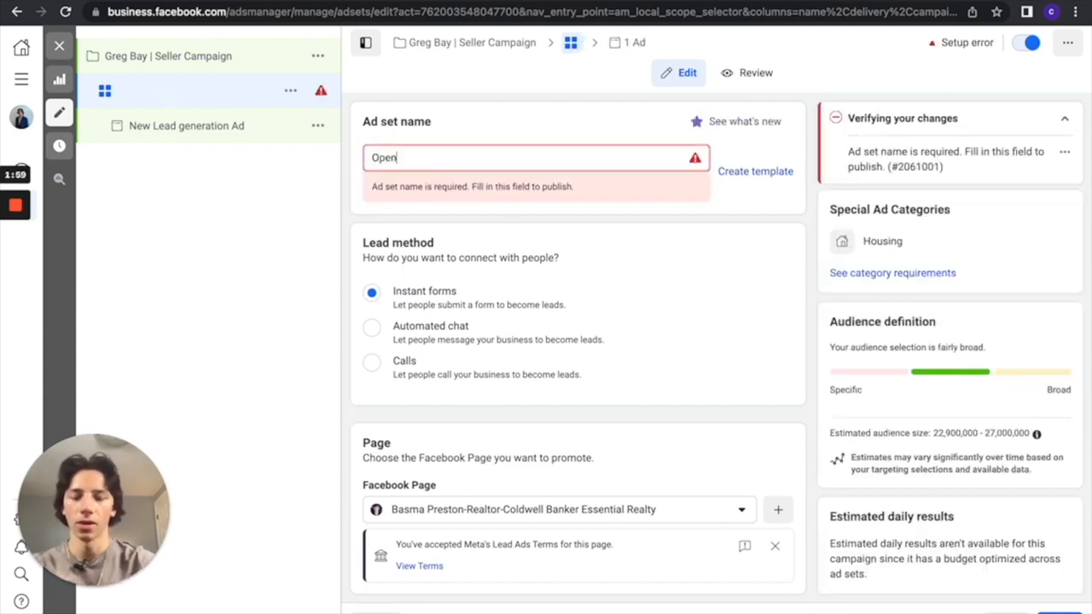
{"action": "type", "text": " Target"}
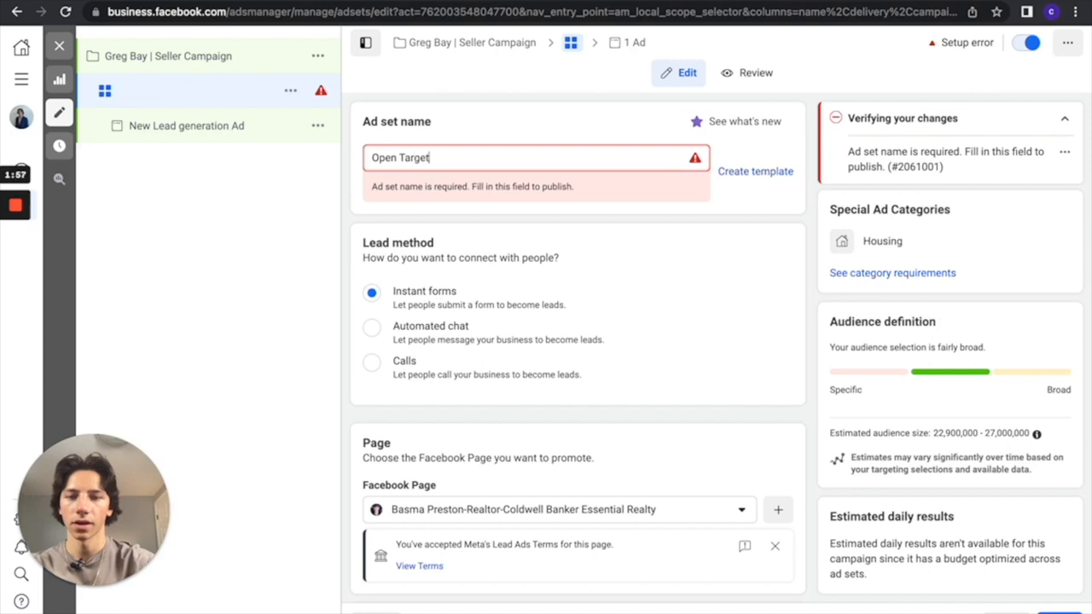
{"action": "type", "text": "ing Vancou"}
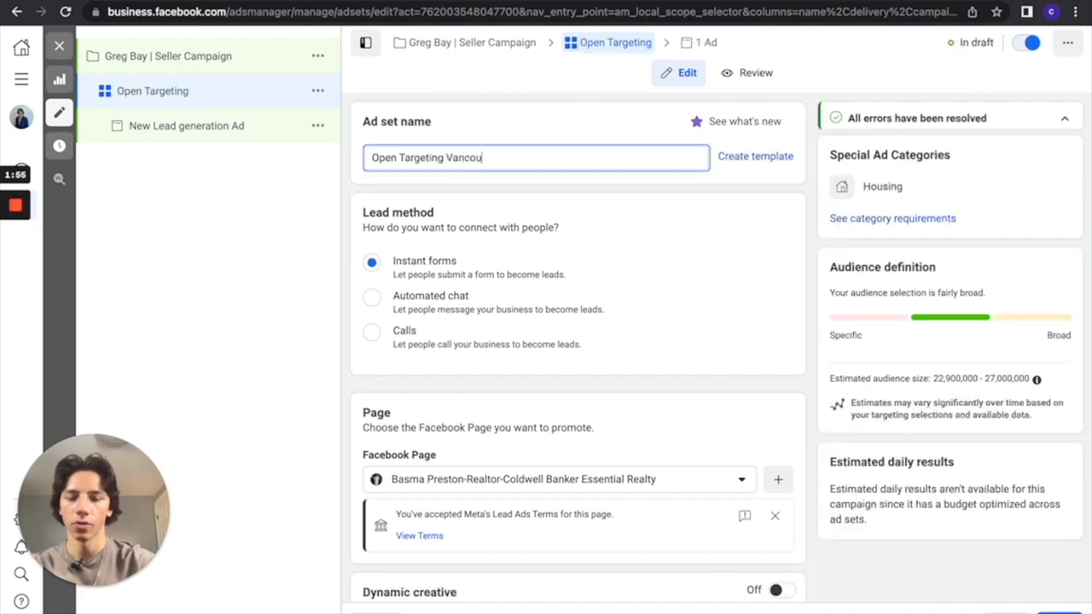
{"action": "type", "text": "ver |"}
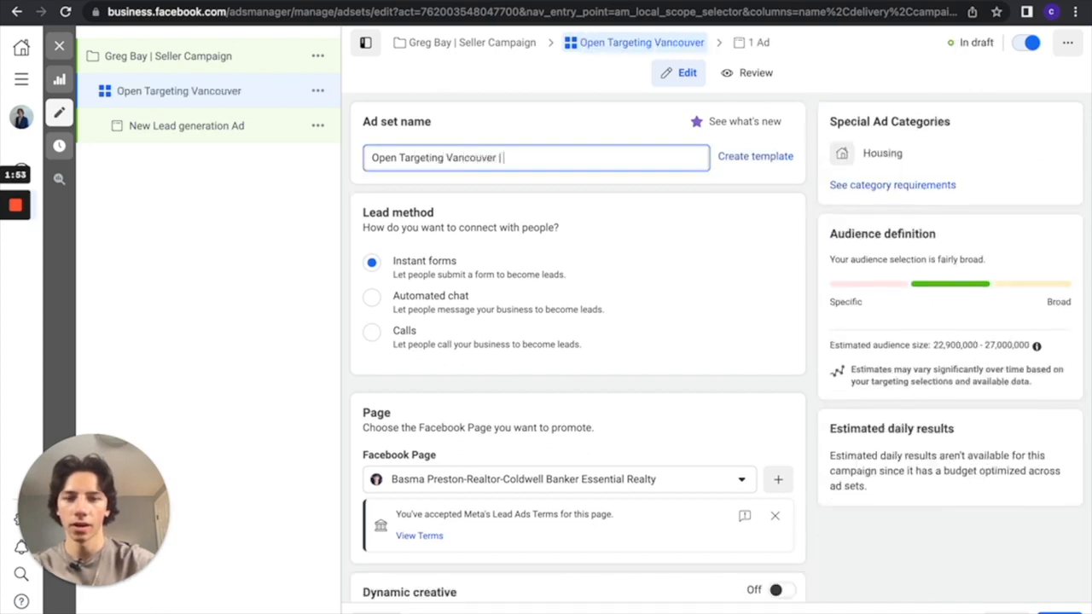
{"action": "type", "text": " Manual Placements"}
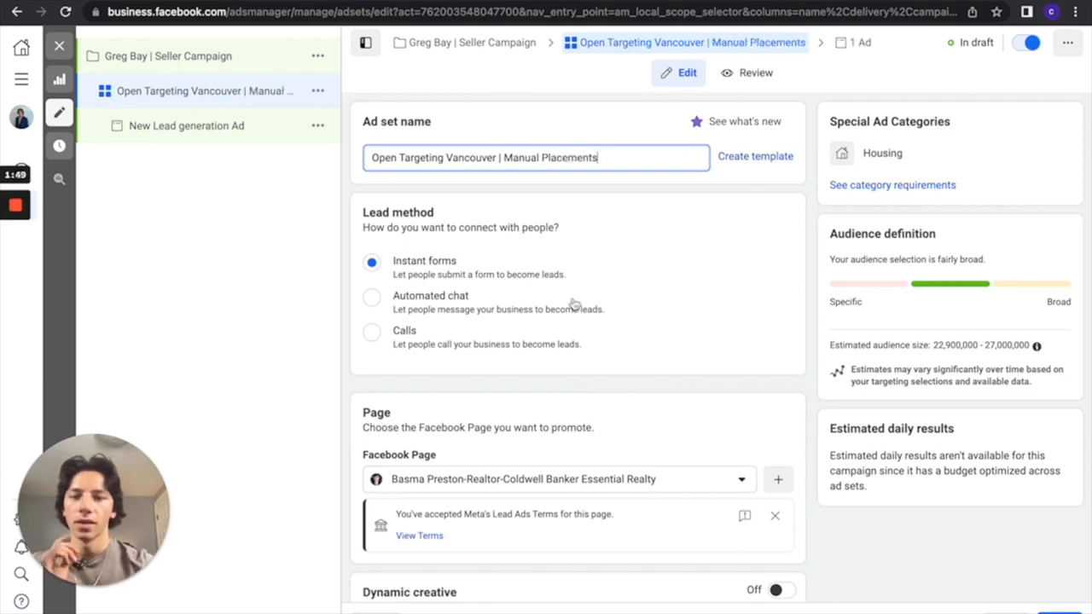
Review the ad set's page, dynamic creative, catalog, optimization and schedule settings
{"action": "scroll", "coordinate": [486, 316], "scroll_direction": "down", "scroll_amount": 3}
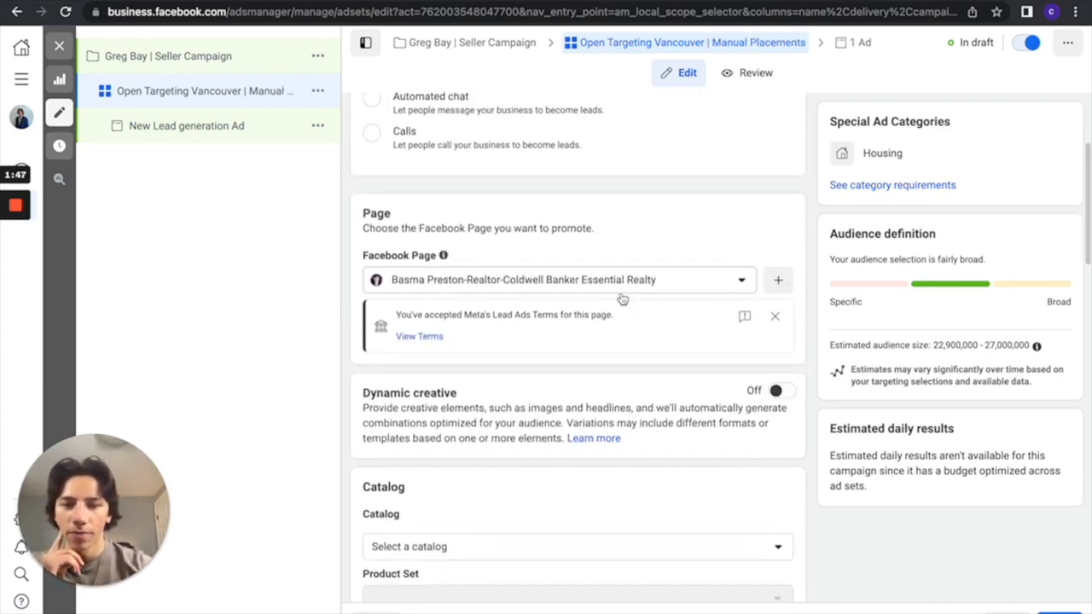
{"action": "scroll", "coordinate": [495, 307], "scroll_direction": "down", "scroll_amount": 4}
{"action": "left_click", "coordinate": [571, 237]}
{"action": "left_click", "coordinate": [574, 237]}
{"action": "scroll", "coordinate": [573, 236], "scroll_direction": "down", "scroll_amount": 1}
{"action": "scroll", "coordinate": [576, 256], "scroll_direction": "down", "scroll_amount": 1}
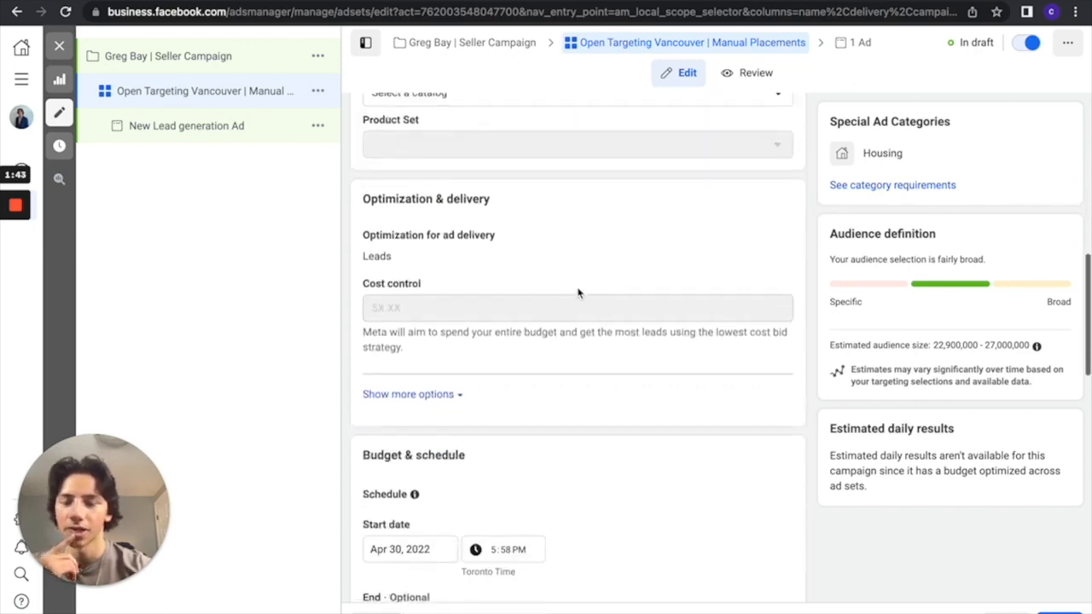
{"action": "scroll", "coordinate": [587, 309], "scroll_direction": "up", "scroll_amount": 1}
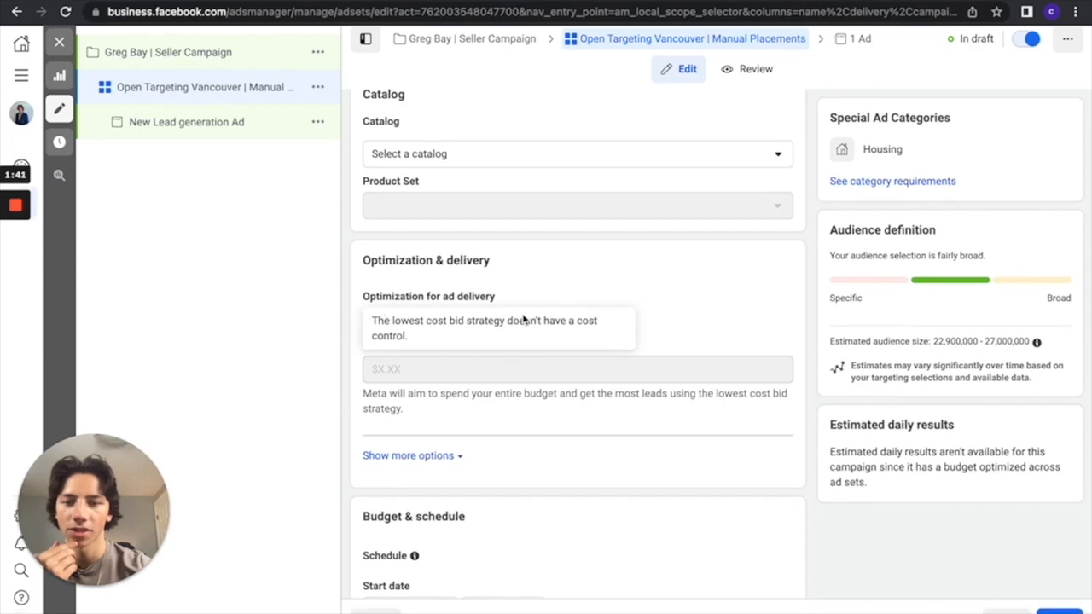
{"action": "scroll", "coordinate": [524, 441], "scroll_direction": "down", "scroll_amount": 3}
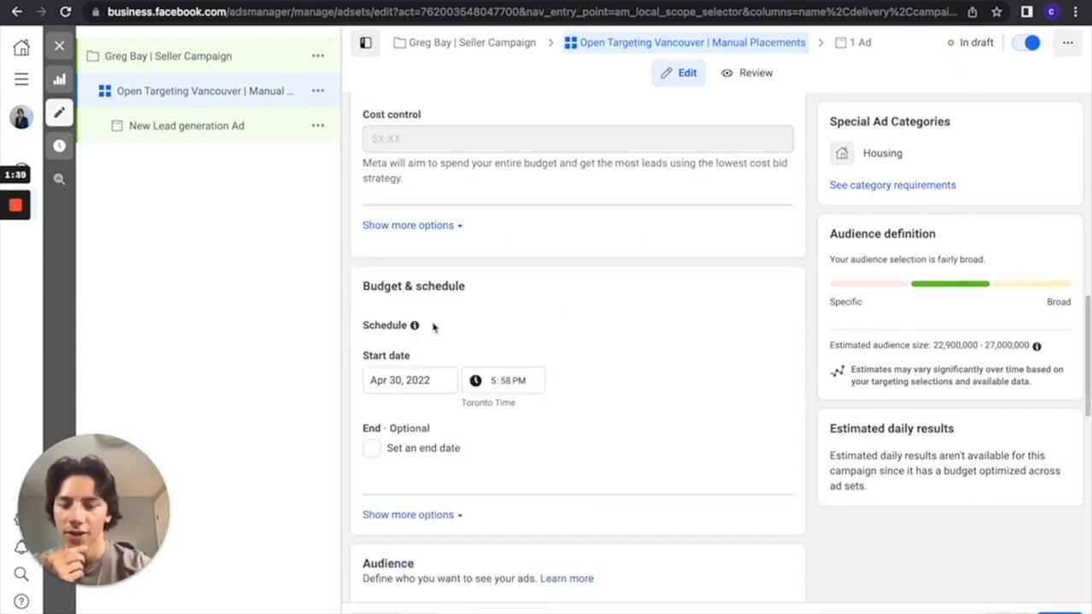
{"action": "scroll", "coordinate": [440, 483], "scroll_direction": "down", "scroll_amount": 2}
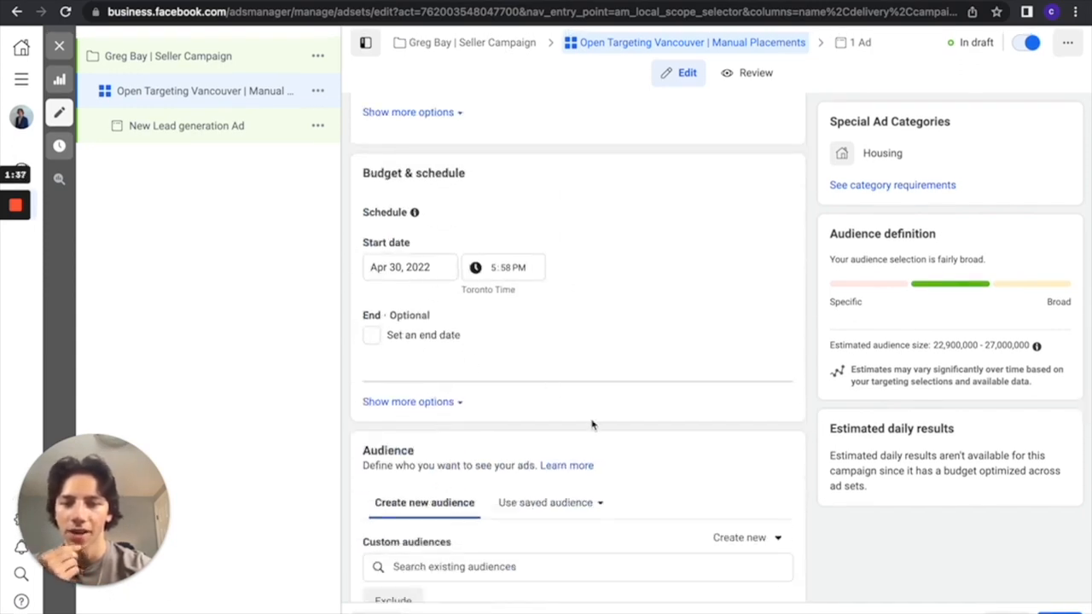
{"action": "scroll", "coordinate": [592, 424], "scroll_direction": "down", "scroll_amount": 3}
{"action": "left_click", "coordinate": [773, 436]}
{"action": "mouse_move", "coordinate": [449, 340]}
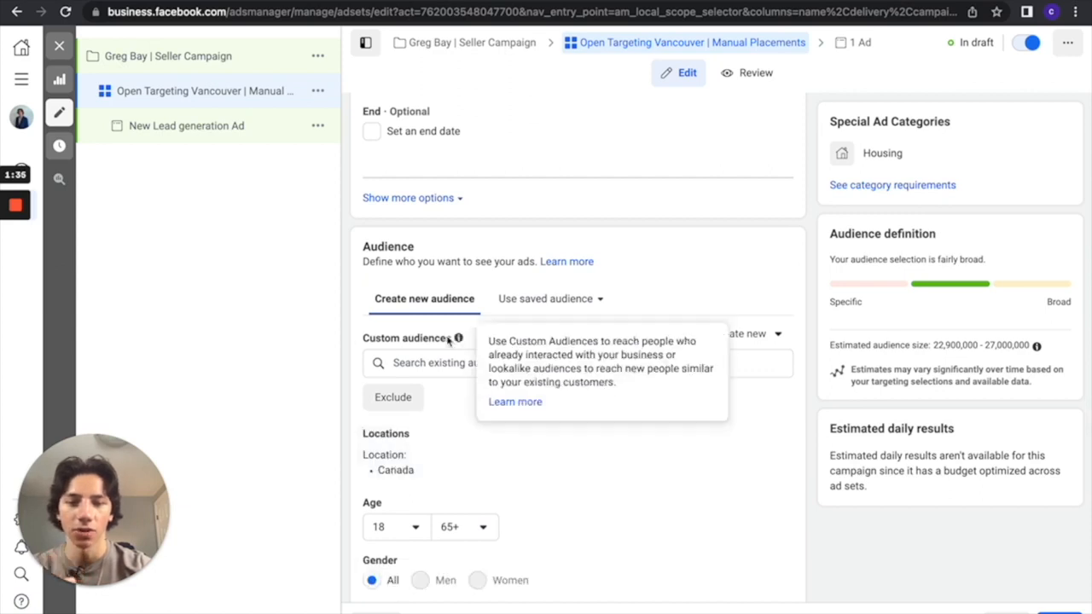
{"action": "left_click", "coordinate": [447, 367]}
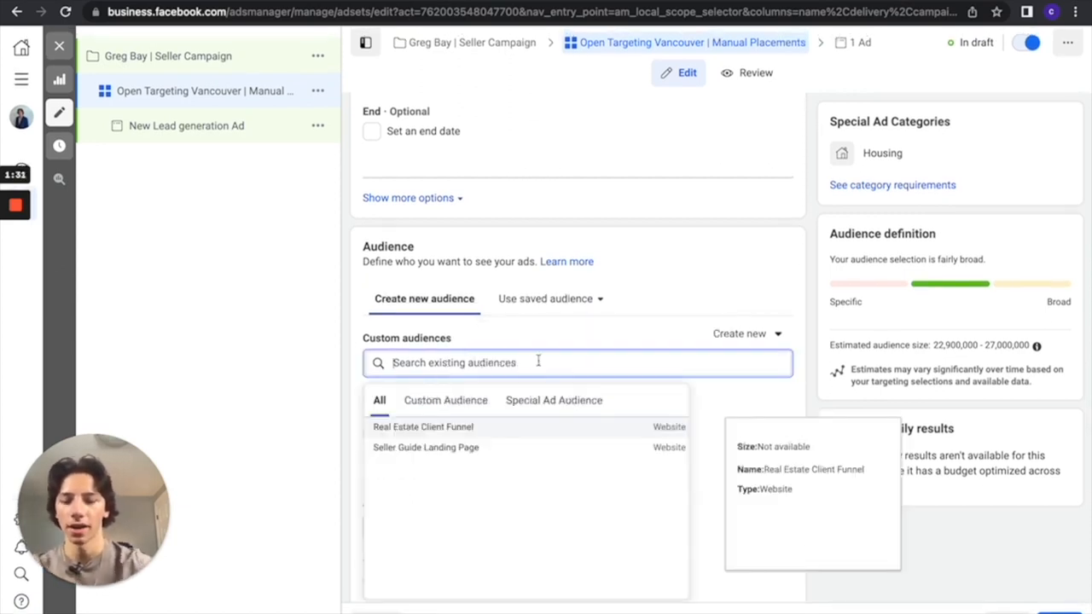
{"action": "type", "text": "Vancouver"}
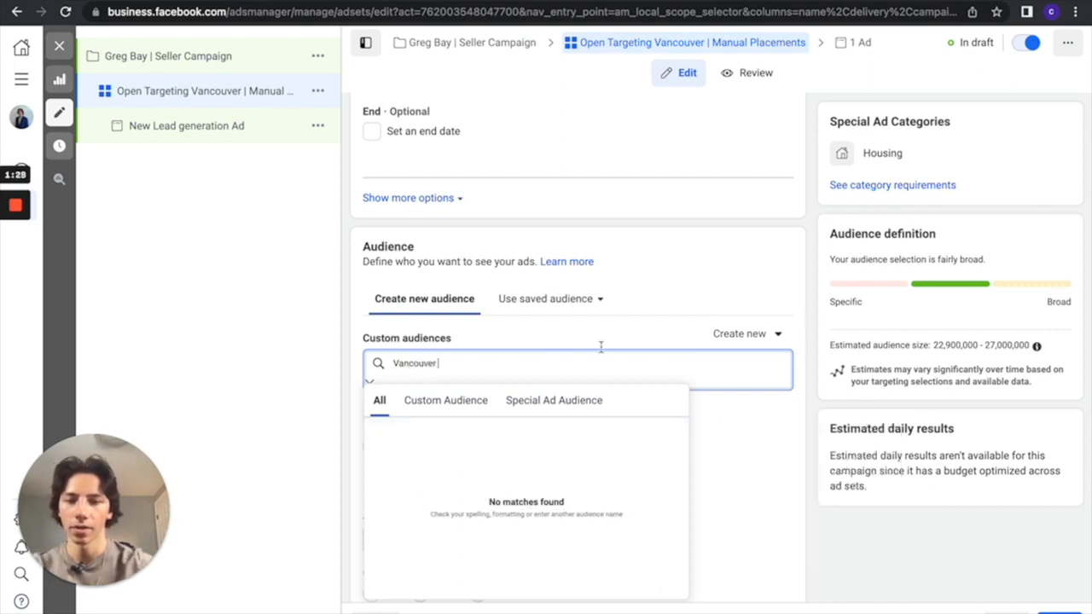
{"action": "left_click", "coordinate": [662, 309]}
Target the ad set's audience to Vancouver, British Columbia, with a 50 mi radius in place of Canada
{"action": "scroll", "coordinate": [546, 328], "scroll_direction": "down", "scroll_amount": 3}
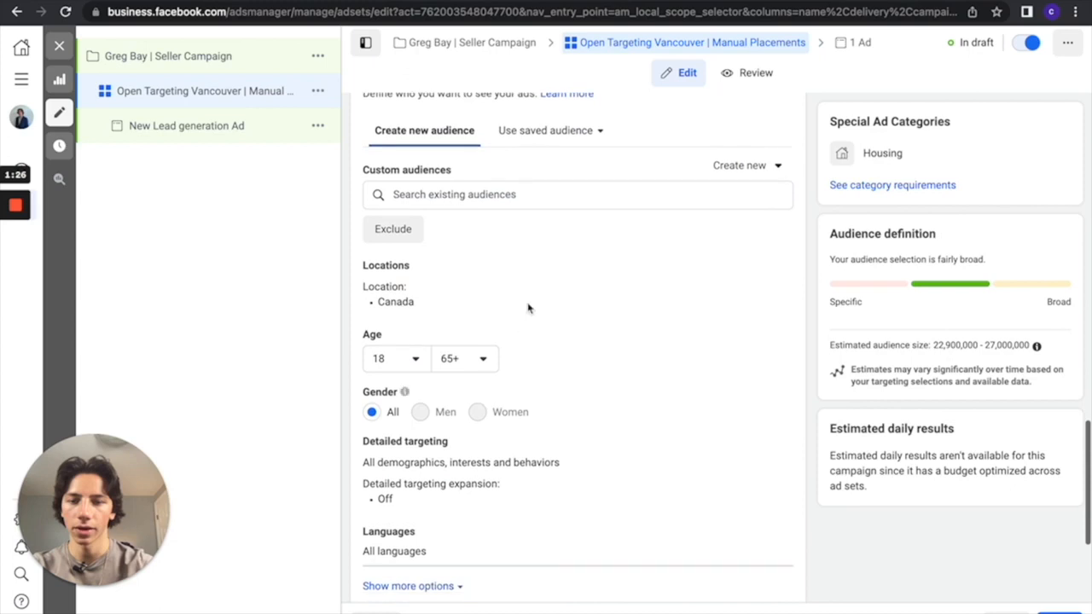
{"action": "left_click", "coordinate": [773, 271]}
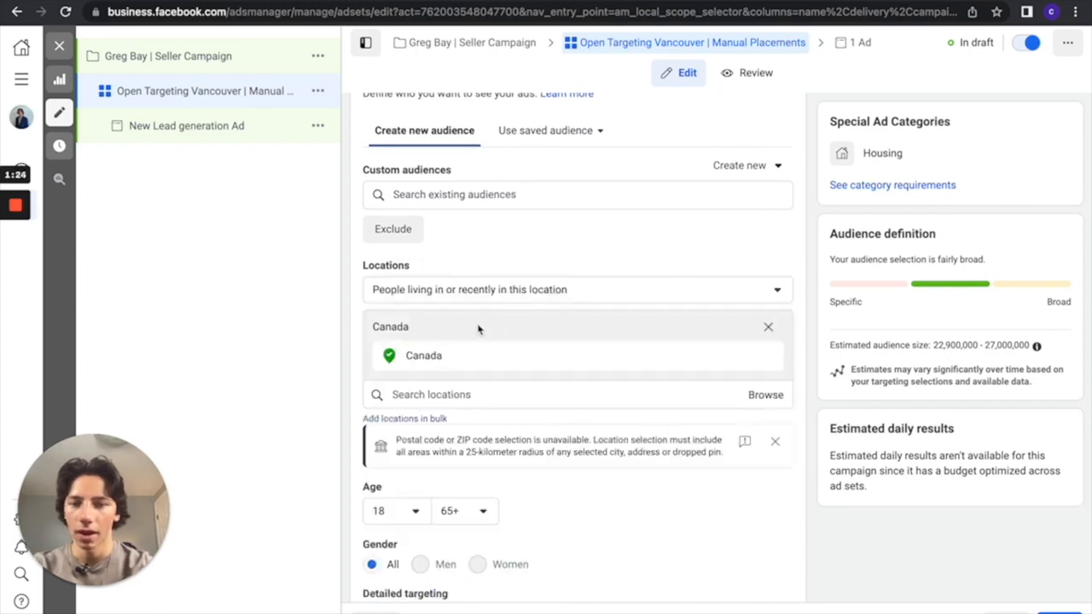
{"action": "left_click", "coordinate": [480, 396]}
{"action": "type", "text": "Va"}
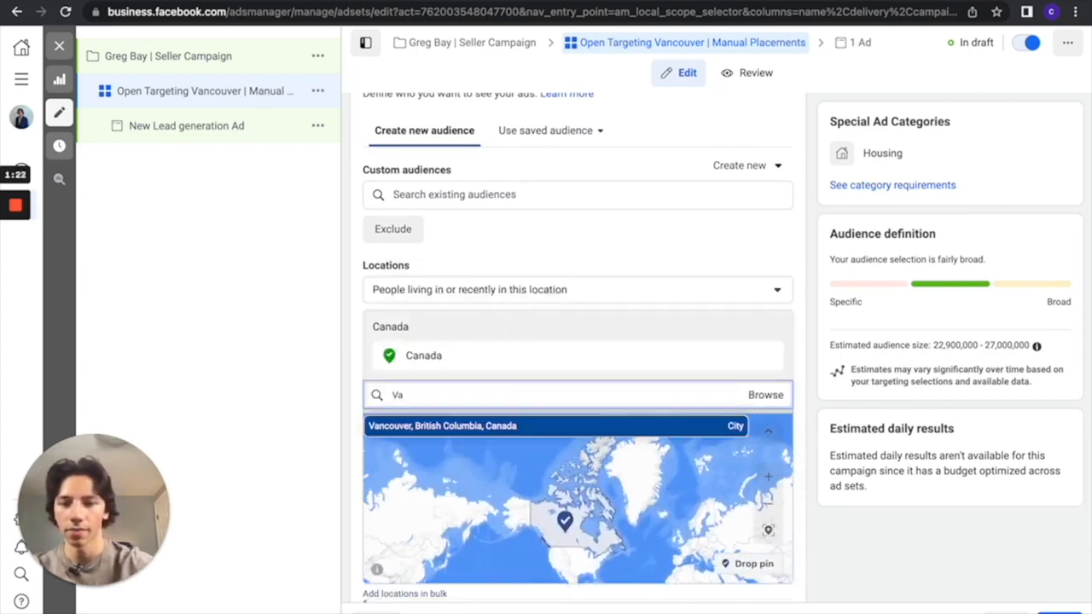
{"action": "type", "text": "nco"}
{"action": "left_click", "coordinate": [512, 426]}
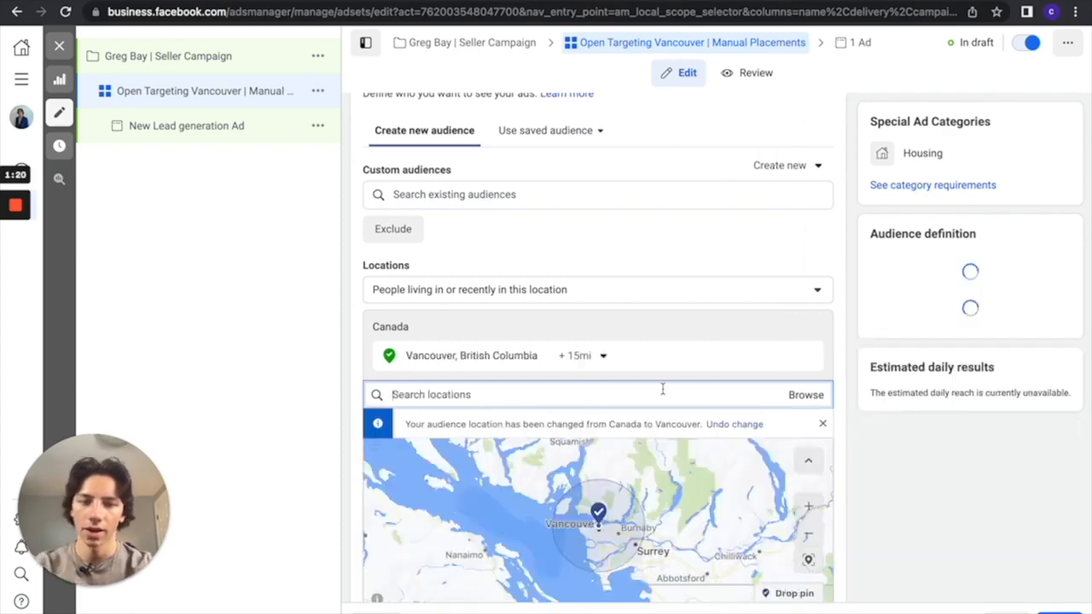
{"action": "left_click", "coordinate": [602, 356]}
{"action": "left_click", "coordinate": [736, 346]}
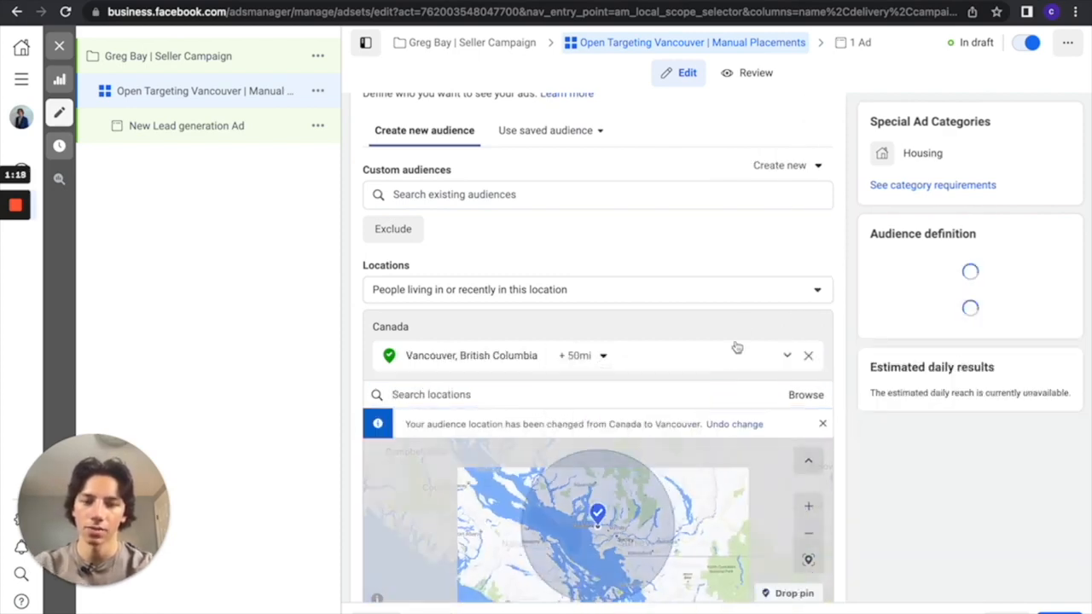
Switch the ad set to manual placements and exclude the Audience network platform
{"action": "scroll", "coordinate": [758, 383], "scroll_direction": "down", "scroll_amount": 3}
{"action": "scroll", "coordinate": [577, 367], "scroll_direction": "down", "scroll_amount": 4}
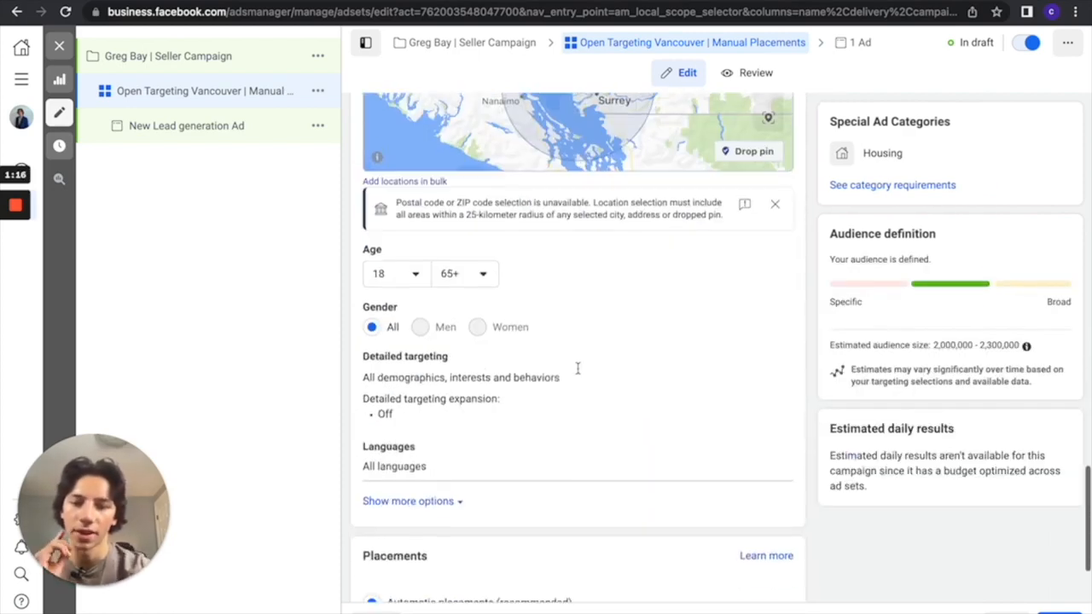
{"action": "left_click", "coordinate": [373, 527]}
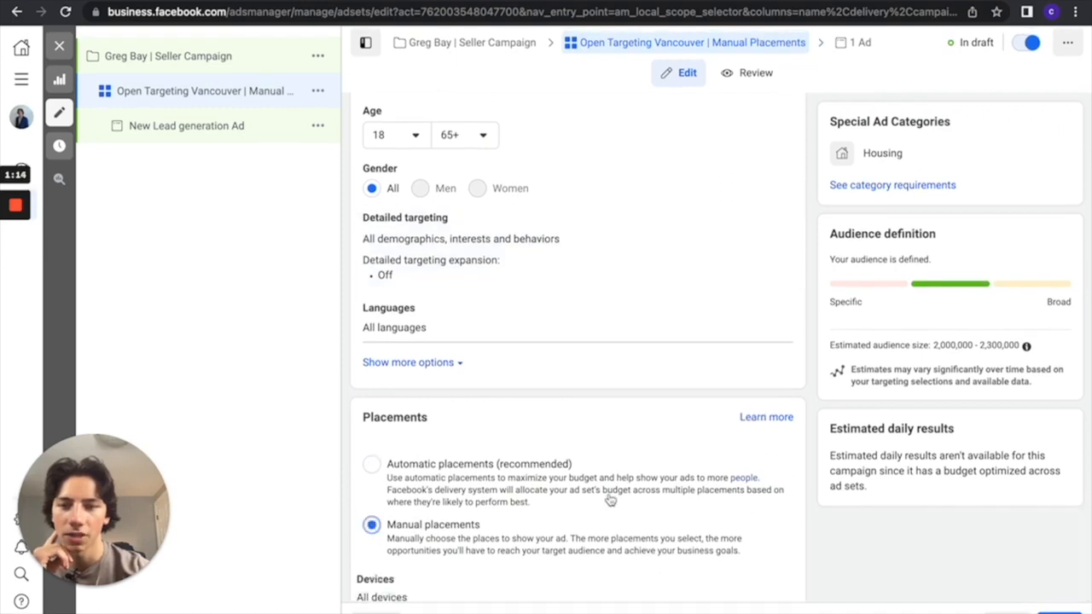
{"action": "scroll", "coordinate": [609, 500], "scroll_direction": "down", "scroll_amount": 3}
{"action": "left_click", "coordinate": [372, 402]}
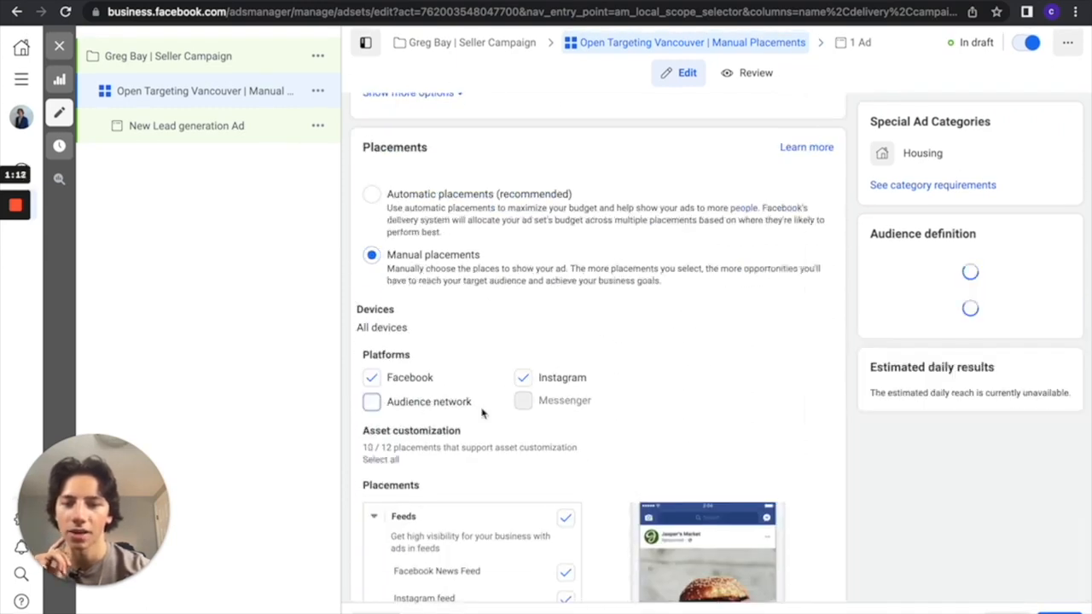
Exclude Instagram Explore and Facebook video feeds from the Feeds placements
{"action": "scroll", "coordinate": [511, 410], "scroll_direction": "down", "scroll_amount": 3}
{"action": "left_click", "coordinate": [565, 425]}
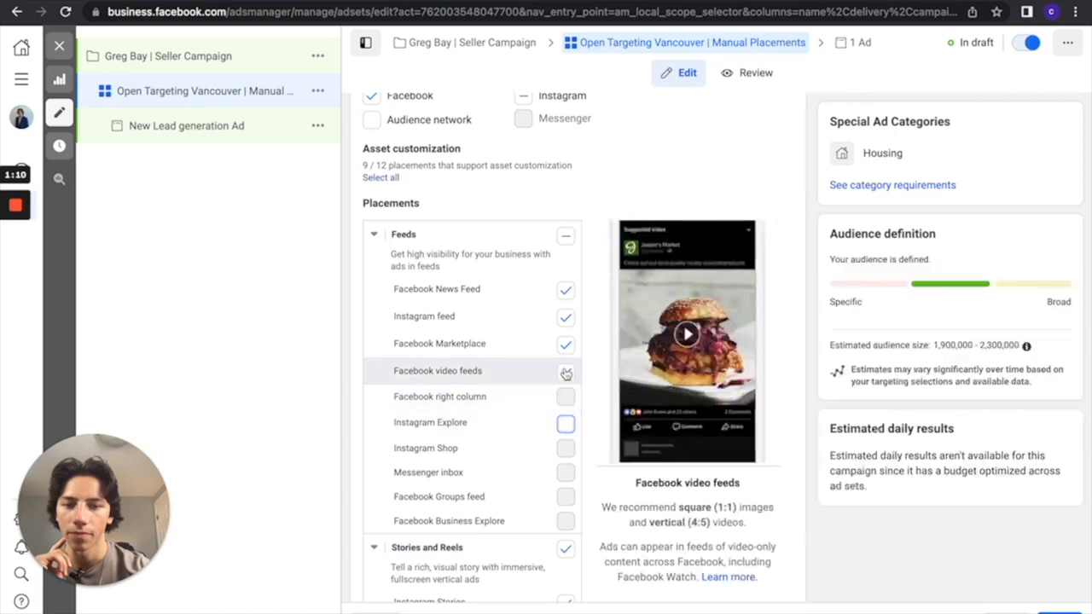
{"action": "left_click", "coordinate": [565, 373]}
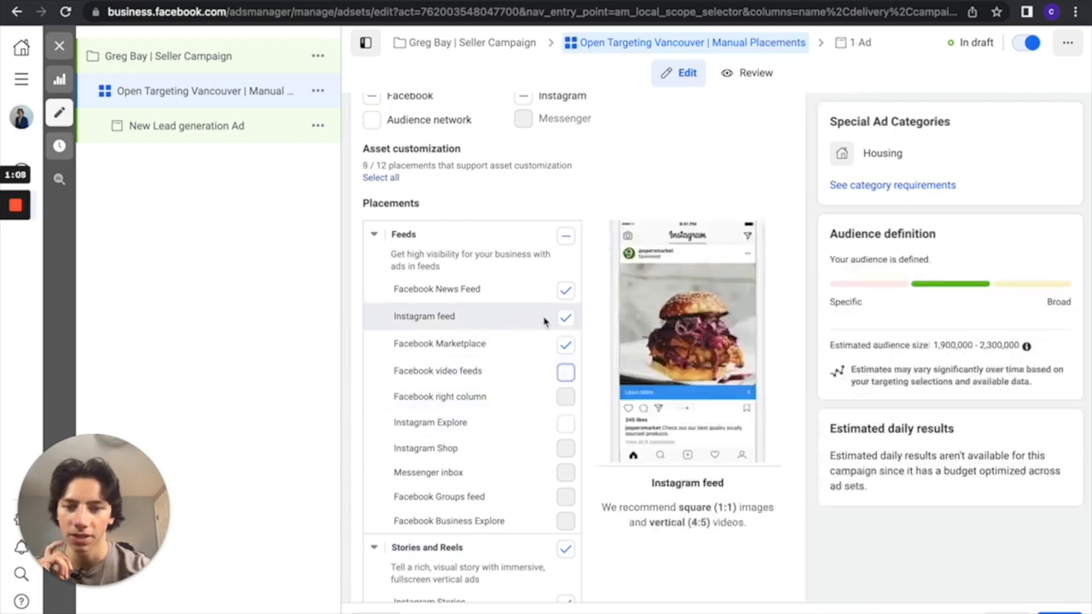
Exclude the Stories and Reels, In-stream, Search and In-article placement groups
{"action": "scroll", "coordinate": [545, 392], "scroll_direction": "down", "scroll_amount": 3}
{"action": "left_click", "coordinate": [570, 365]}
{"action": "scroll", "coordinate": [567, 449], "scroll_direction": "down", "scroll_amount": 2}
{"action": "left_click", "coordinate": [566, 390]}
{"action": "scroll", "coordinate": [554, 410], "scroll_direction": "down", "scroll_amount": 2}
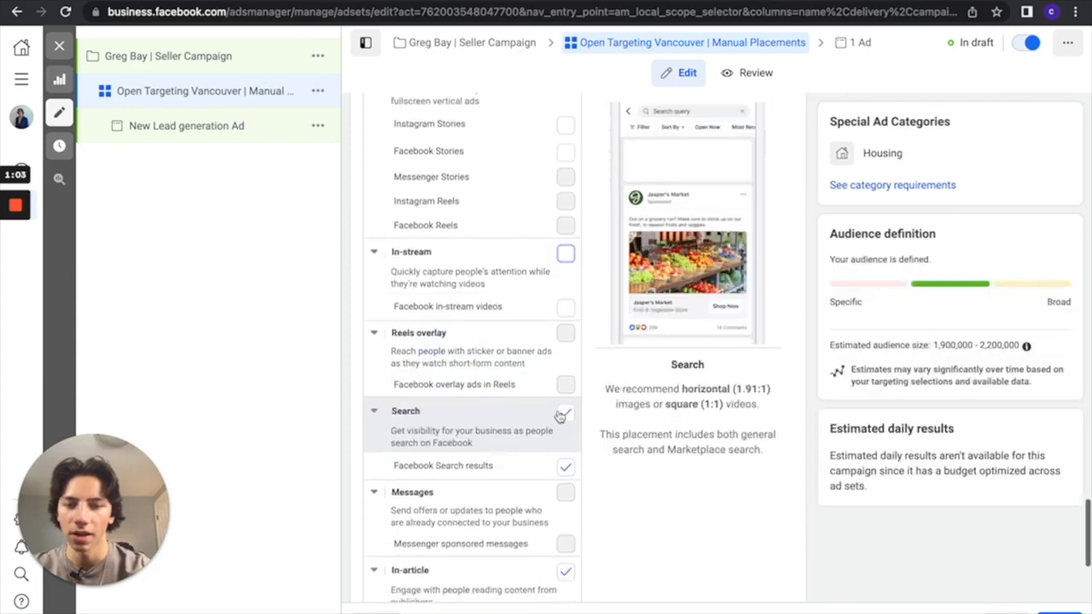
{"action": "left_click", "coordinate": [566, 413]}
{"action": "scroll", "coordinate": [528, 461], "scroll_direction": "down", "scroll_amount": 2}
{"action": "left_click", "coordinate": [565, 459]}
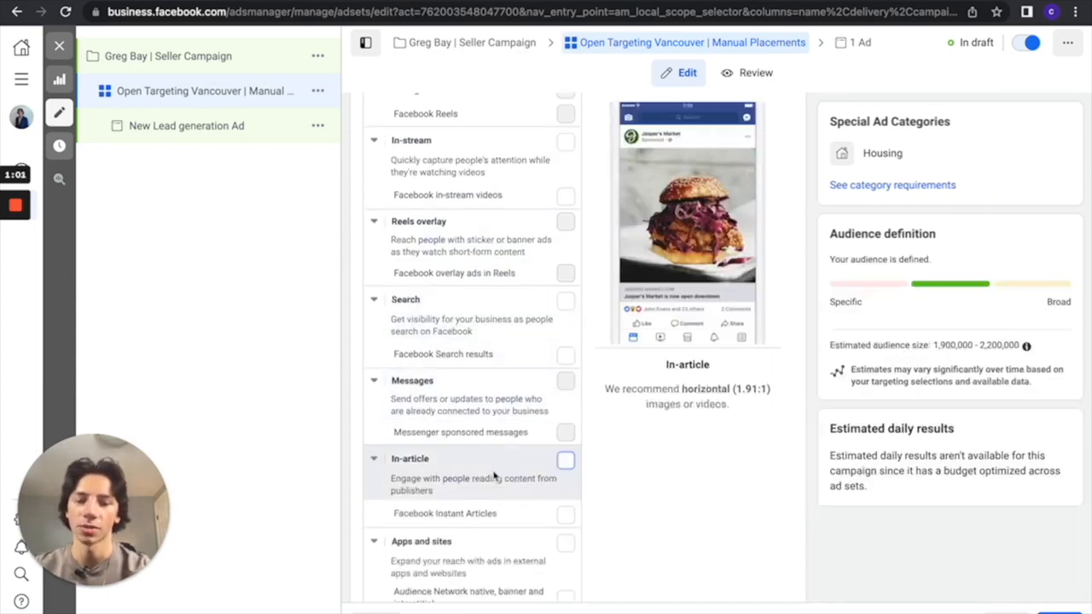
Proceed to the ad and rename it "Creative #1 | Carousel 9 Images"
{"action": "scroll", "coordinate": [503, 452], "scroll_direction": "down", "scroll_amount": 2}
{"action": "scroll", "coordinate": [495, 427], "scroll_direction": "up", "scroll_amount": 10}
{"action": "scroll", "coordinate": [493, 403], "scroll_direction": "down", "scroll_amount": 1}
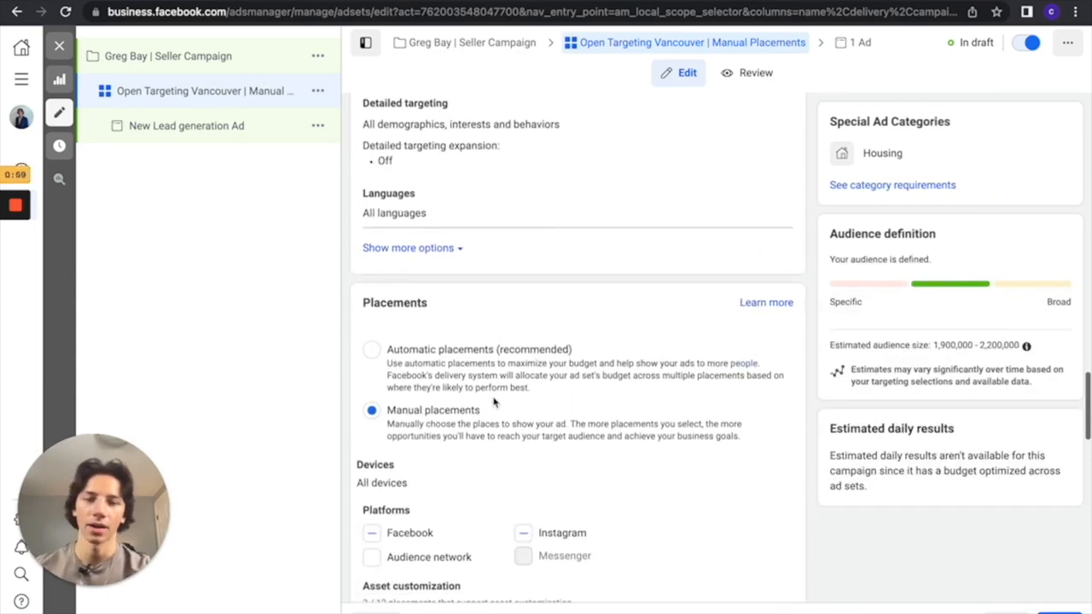
{"action": "scroll", "coordinate": [493, 403], "scroll_direction": "down", "scroll_amount": 8}
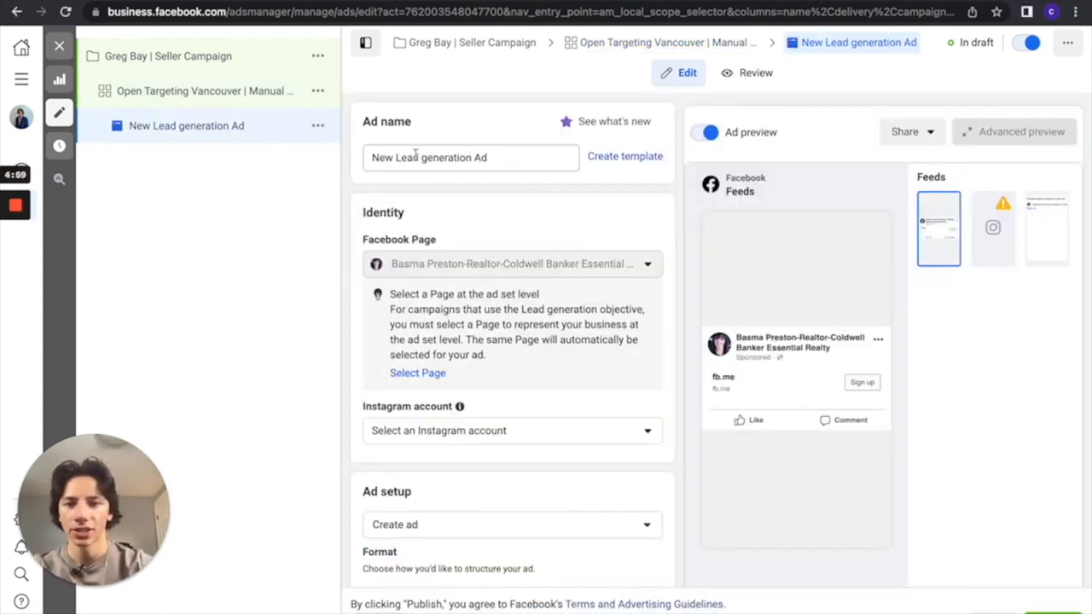
{"action": "left_click", "coordinate": [416, 157]}
{"action": "key", "text": "ctrl+a"}
{"action": "key", "text": "BackSpace"}
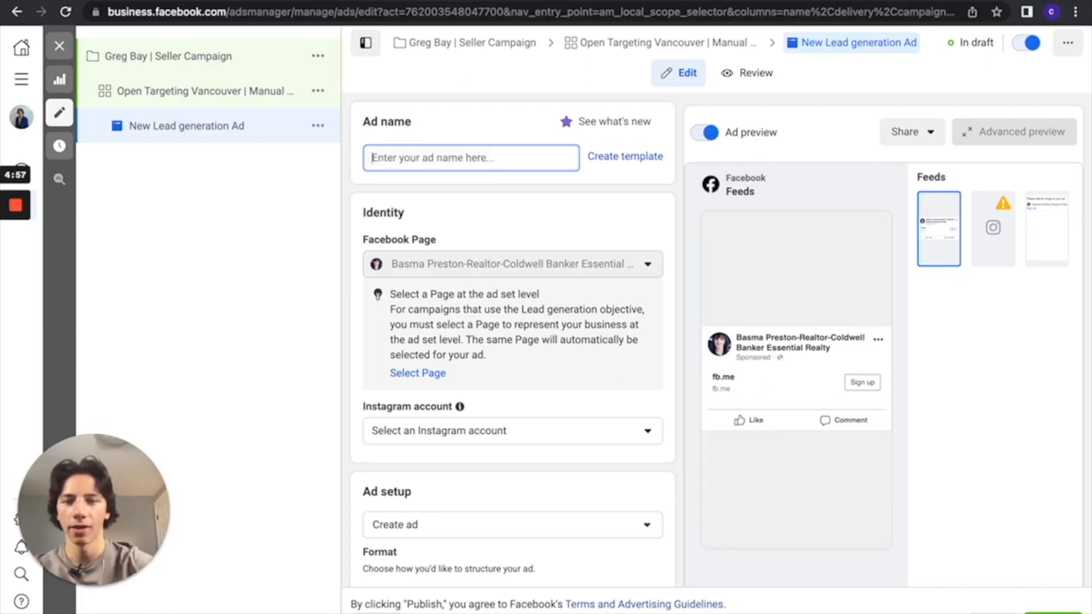
{"action": "type", "text": "Creativ"}
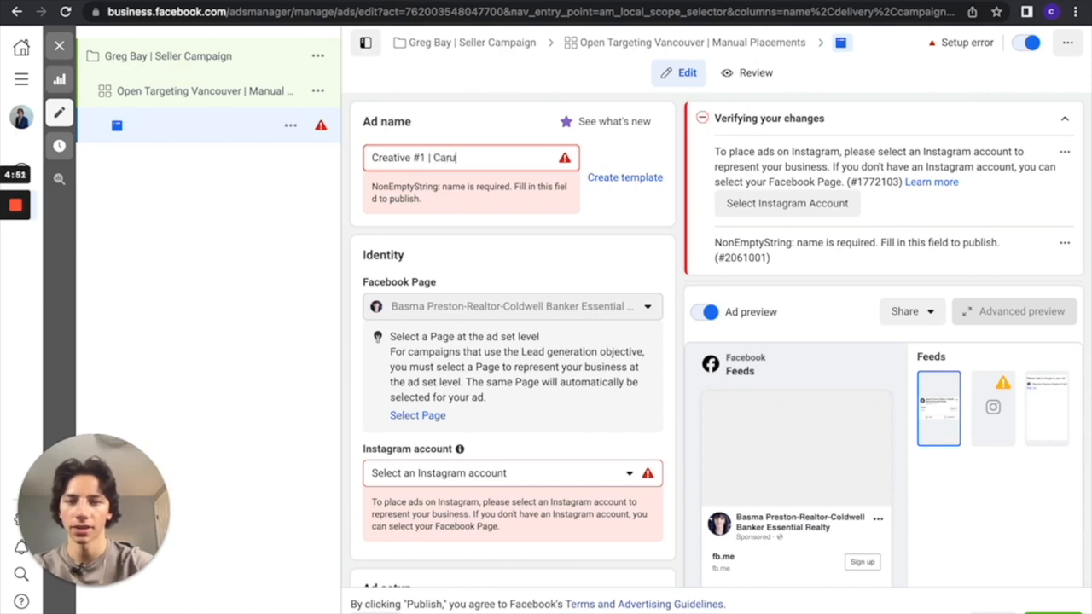
{"action": "type", "text": "e #1 | Carousel"}
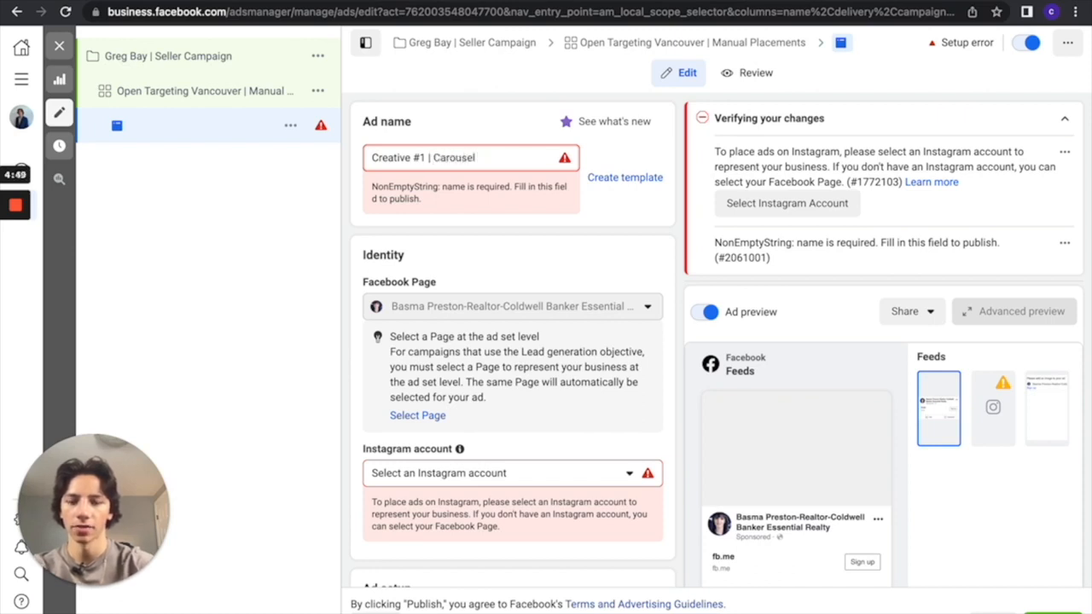
{"action": "type", "text": " 9 Images"}
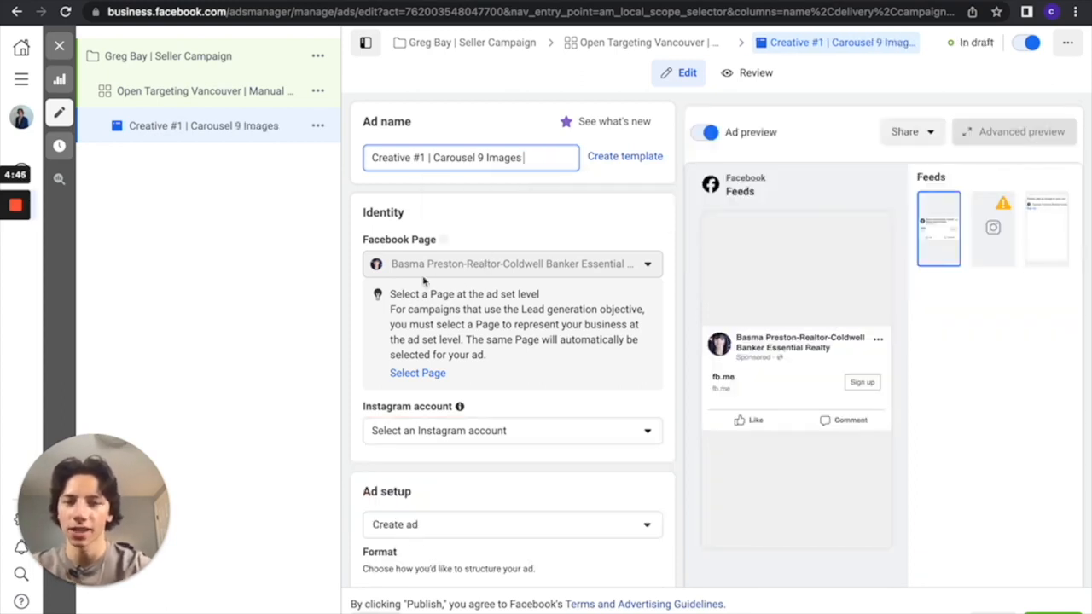
Set the ad's format to Carousel and go to its carousel cards
{"action": "scroll", "coordinate": [443, 293], "scroll_direction": "down", "scroll_amount": 2}
{"action": "scroll", "coordinate": [589, 336], "scroll_direction": "down", "scroll_amount": 2}
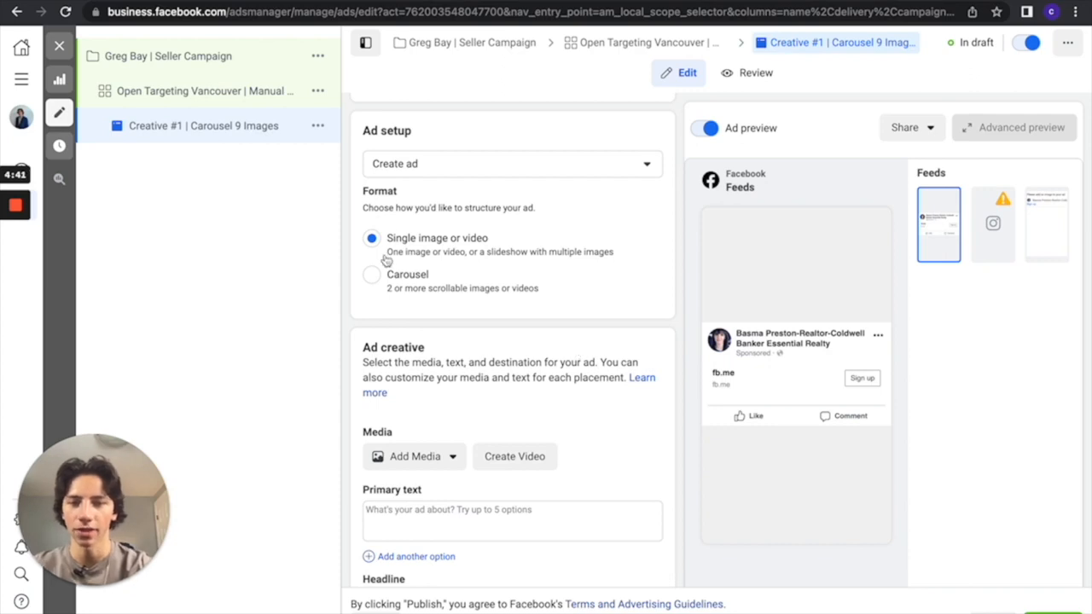
{"action": "left_click", "coordinate": [373, 282]}
{"action": "scroll", "coordinate": [548, 353], "scroll_direction": "down", "scroll_amount": 4}
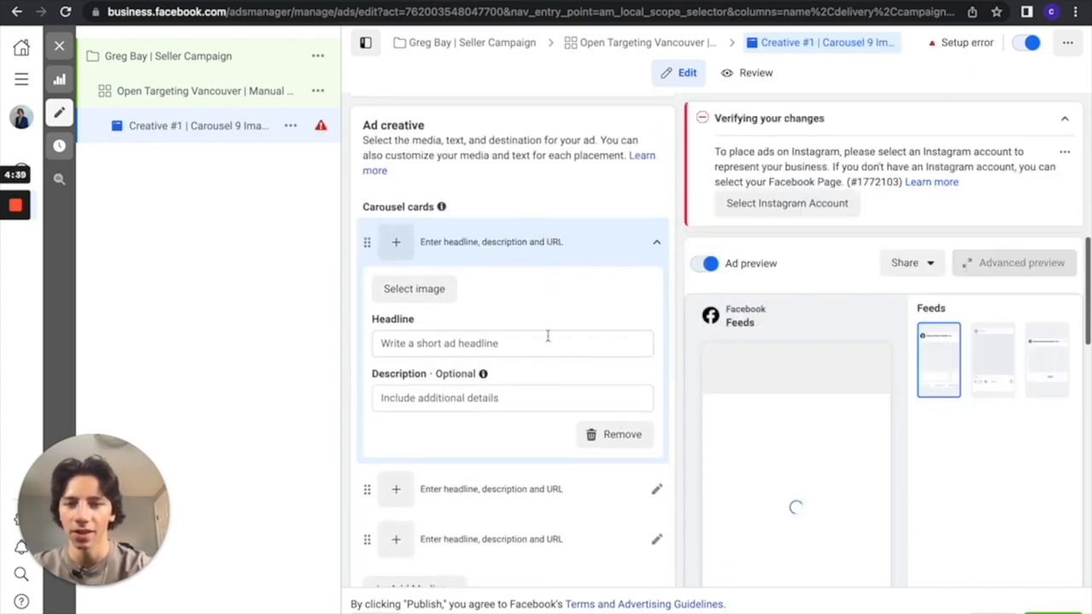
Review the first carousel card's image, headline and description fields and collapse the card again
{"action": "left_click", "coordinate": [543, 245]}
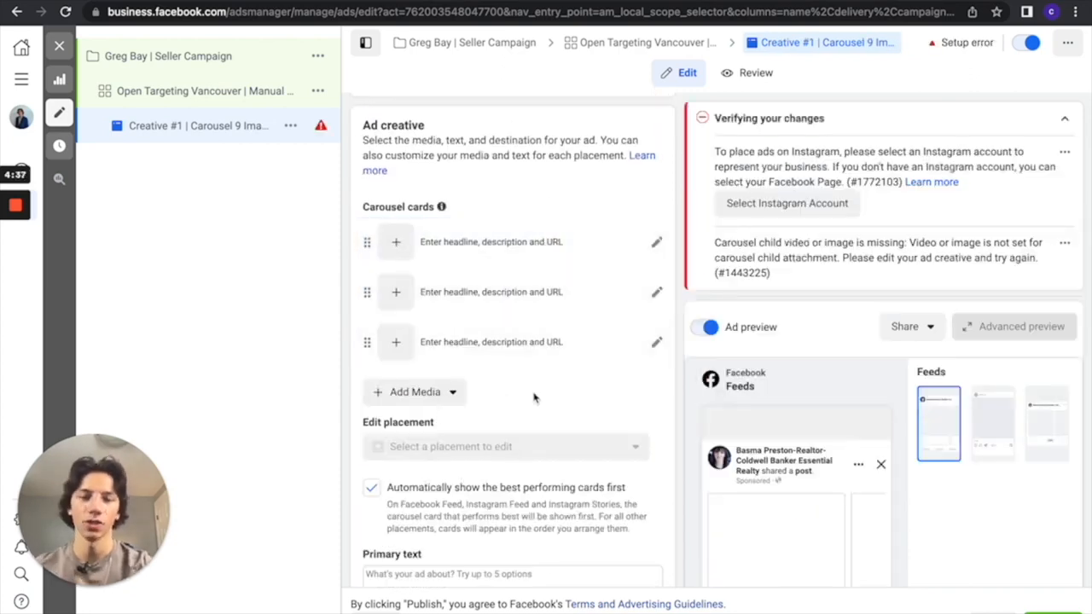
{"action": "left_click", "coordinate": [486, 258]}
{"action": "scroll", "coordinate": [490, 290], "scroll_direction": "down", "scroll_amount": 1}
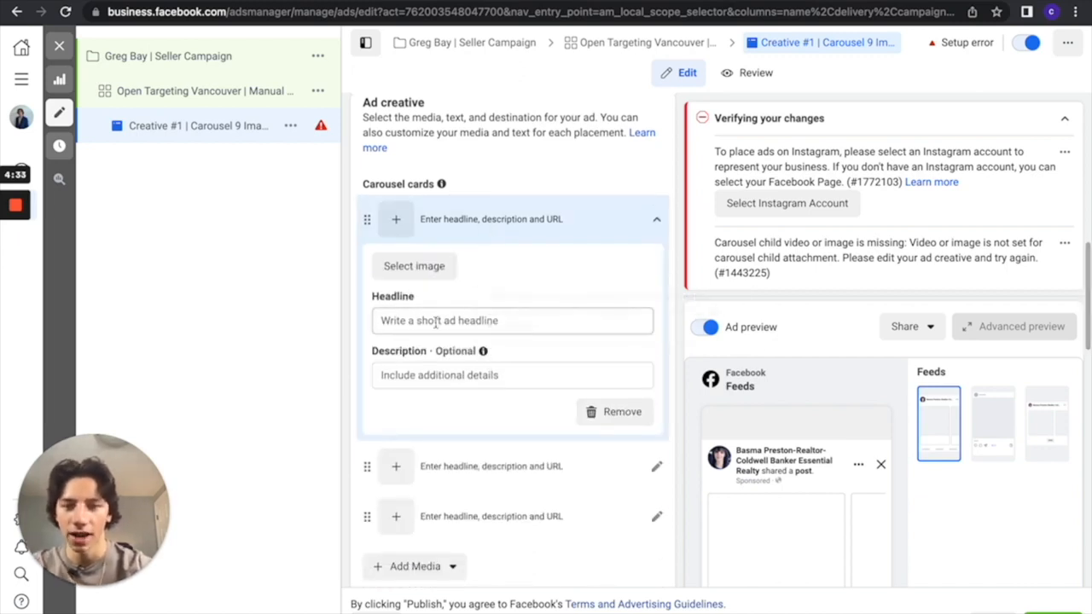
{"action": "scroll", "coordinate": [493, 317], "scroll_direction": "down", "scroll_amount": 3}
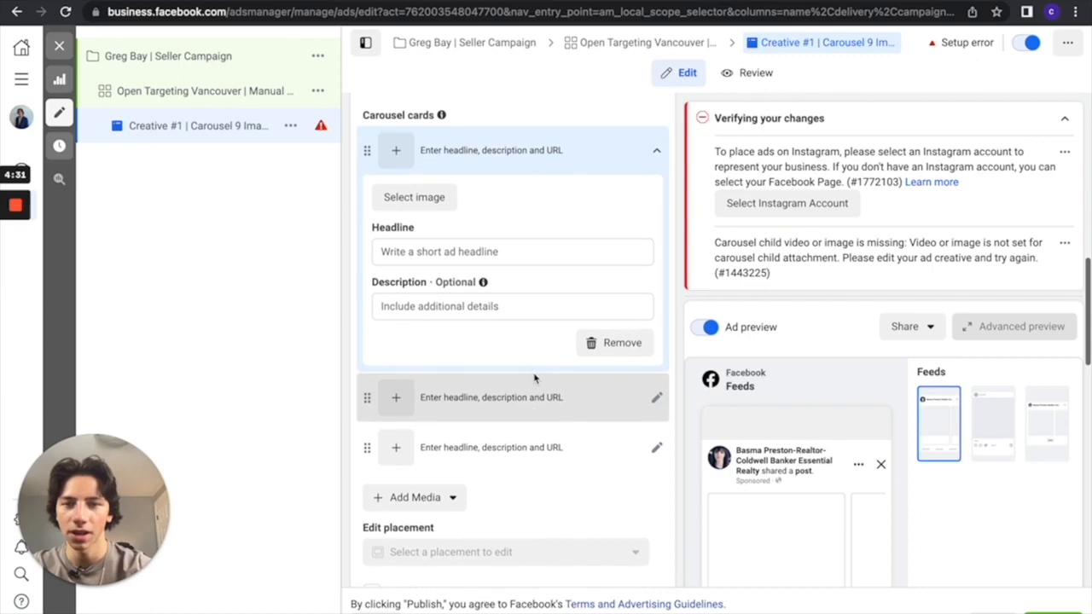
{"action": "left_click", "coordinate": [593, 151]}
{"action": "scroll", "coordinate": [563, 358], "scroll_direction": "down", "scroll_amount": 4}
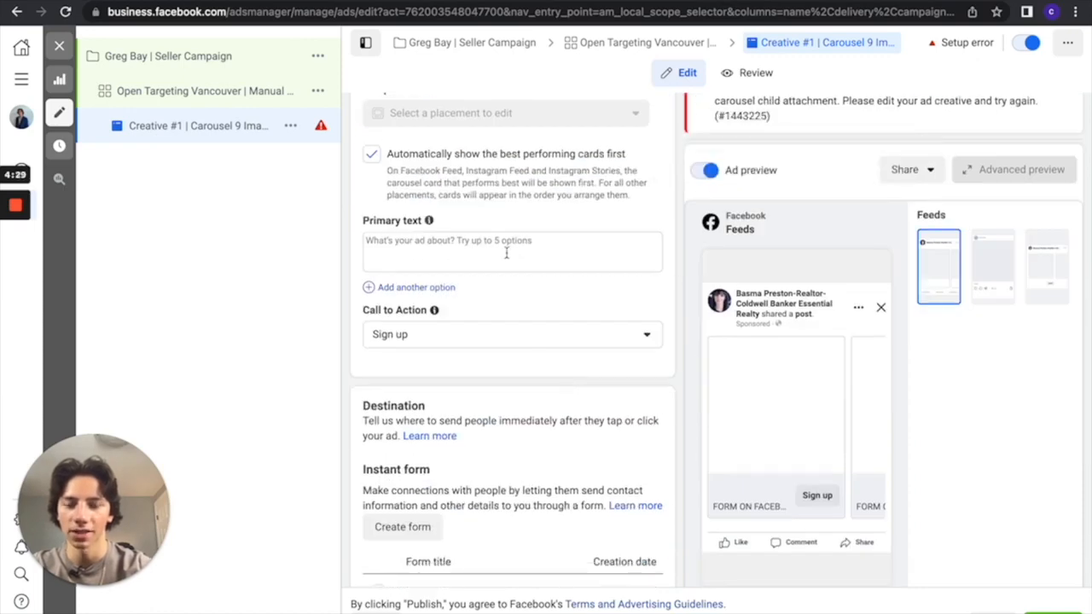
Look over the ad's primary text options and the available Call to Action choices, leaving Sign up selected
{"action": "scroll", "coordinate": [536, 299], "scroll_direction": "down", "scroll_amount": 3}
{"action": "mouse_move", "coordinate": [436, 218]}
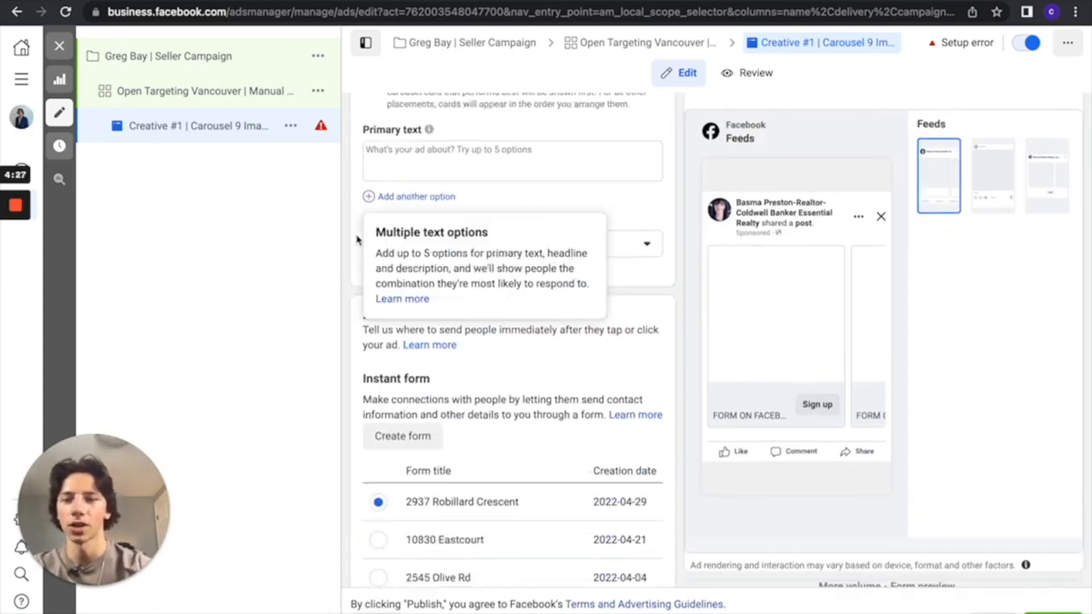
{"action": "left_click", "coordinate": [638, 245]}
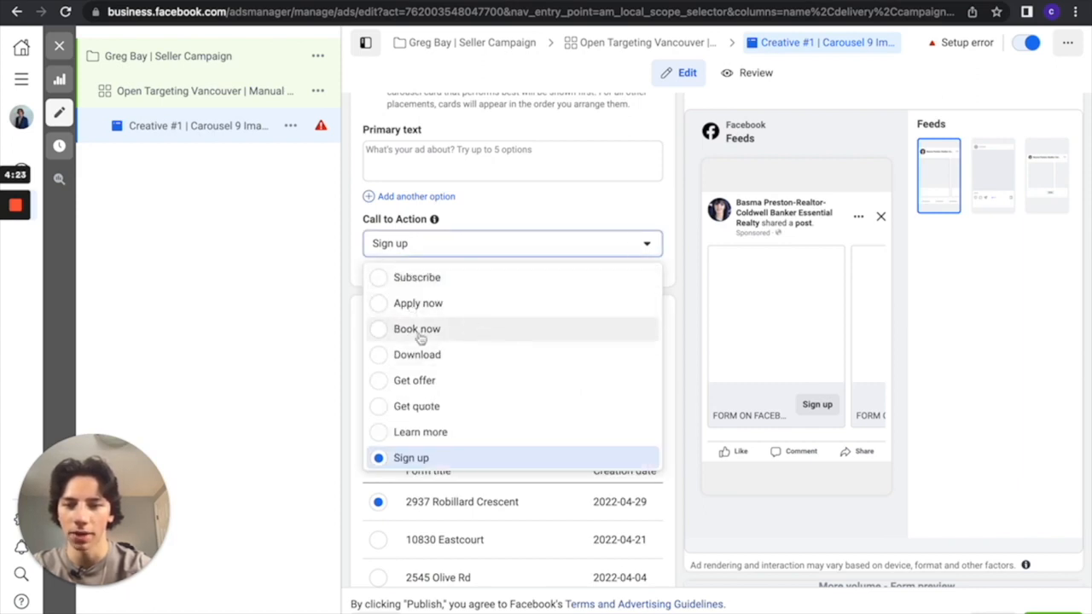
{"action": "left_click", "coordinate": [538, 245]}
Examine the ad's existing instant forms and its tracking settings for website, app and offline events
{"action": "scroll", "coordinate": [529, 390], "scroll_direction": "down", "scroll_amount": 3}
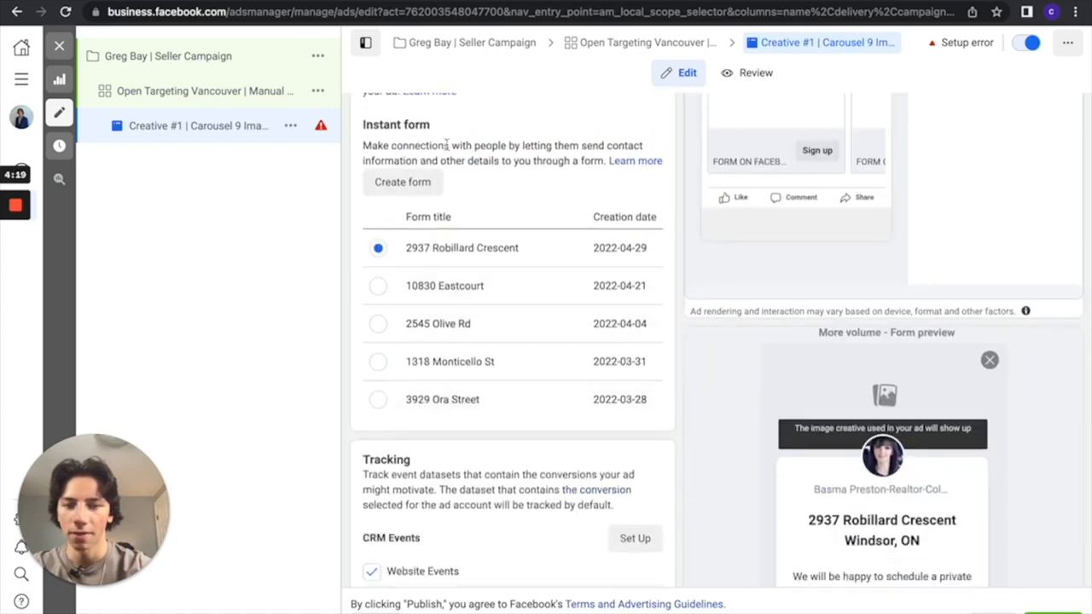
{"action": "scroll", "coordinate": [529, 463], "scroll_direction": "down", "scroll_amount": 1}
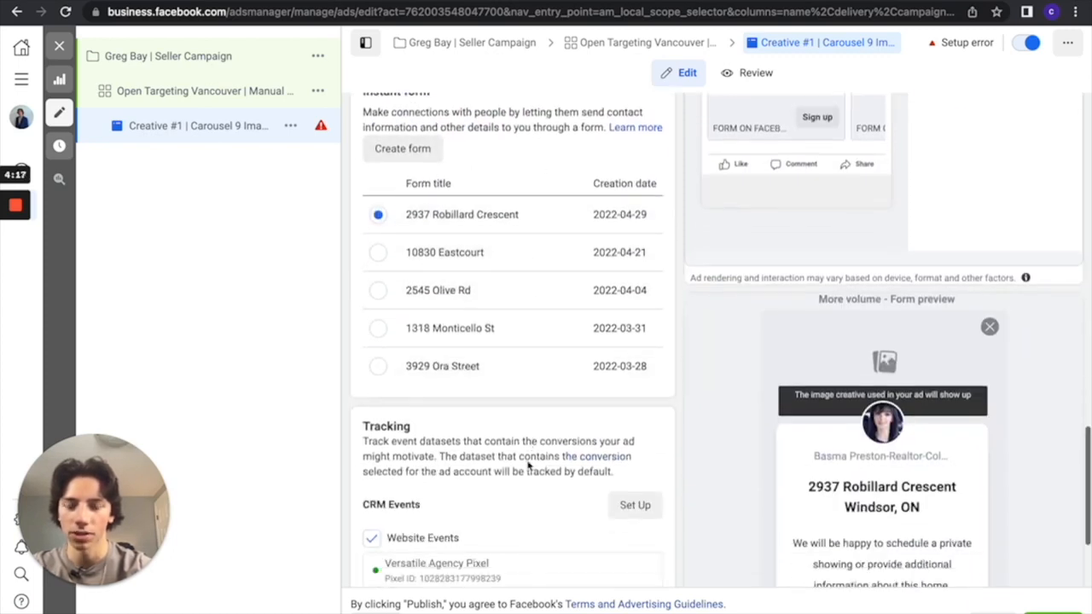
{"action": "scroll", "coordinate": [533, 331], "scroll_direction": "up", "scroll_amount": 2}
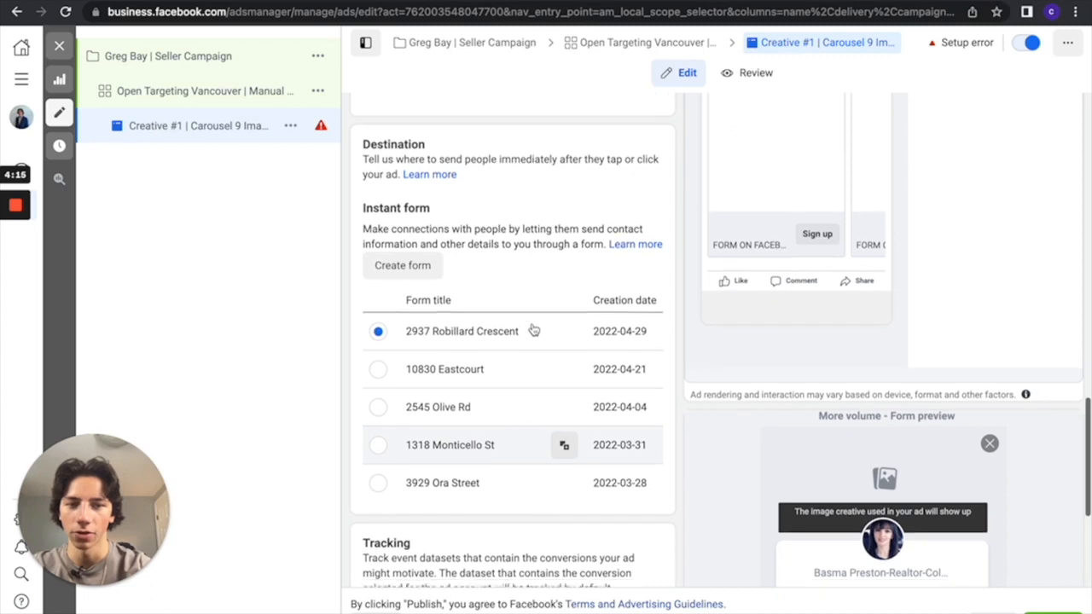
{"action": "scroll", "coordinate": [532, 328], "scroll_direction": "down", "scroll_amount": 1}
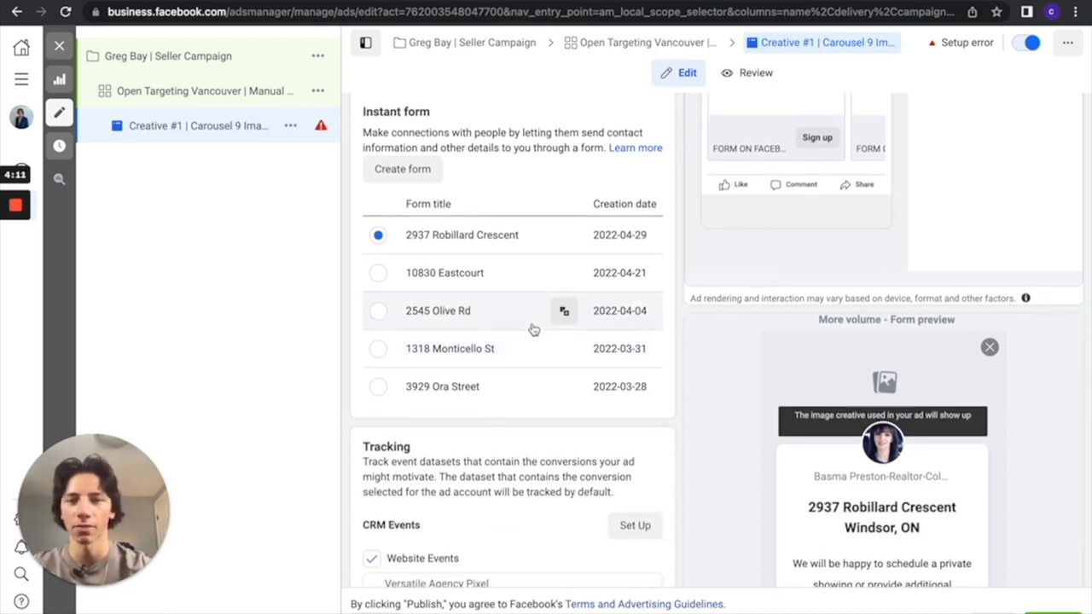
{"action": "scroll", "coordinate": [532, 329], "scroll_direction": "down", "scroll_amount": 3}
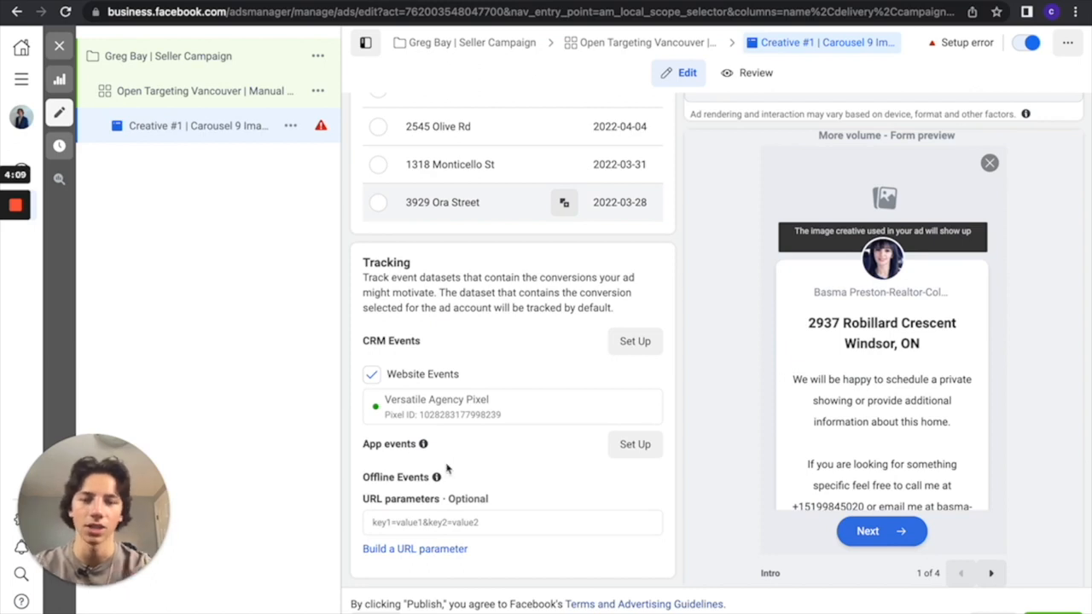